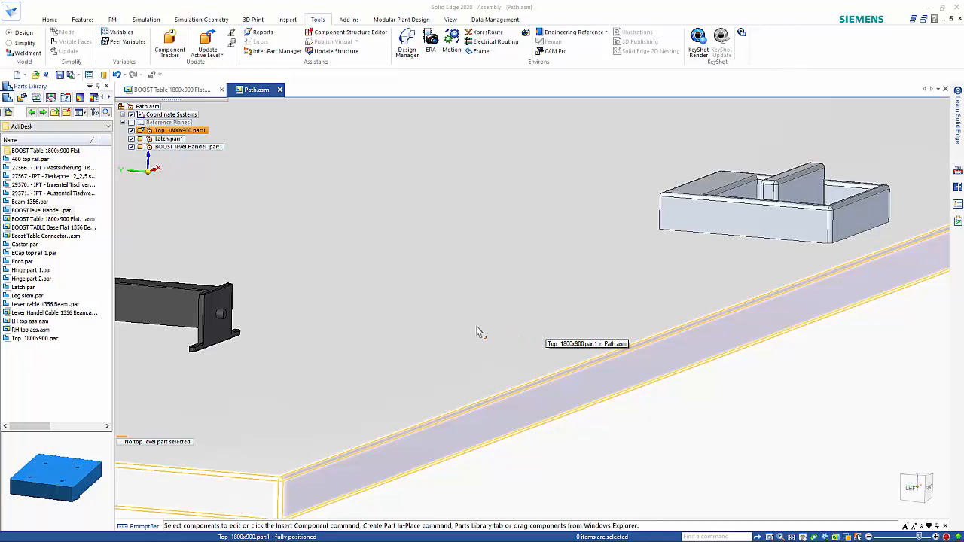
left_click(476, 332)
middle_click_drag(482, 336, 566, 287)
left_click(309, 334)
left_click(756, 356)
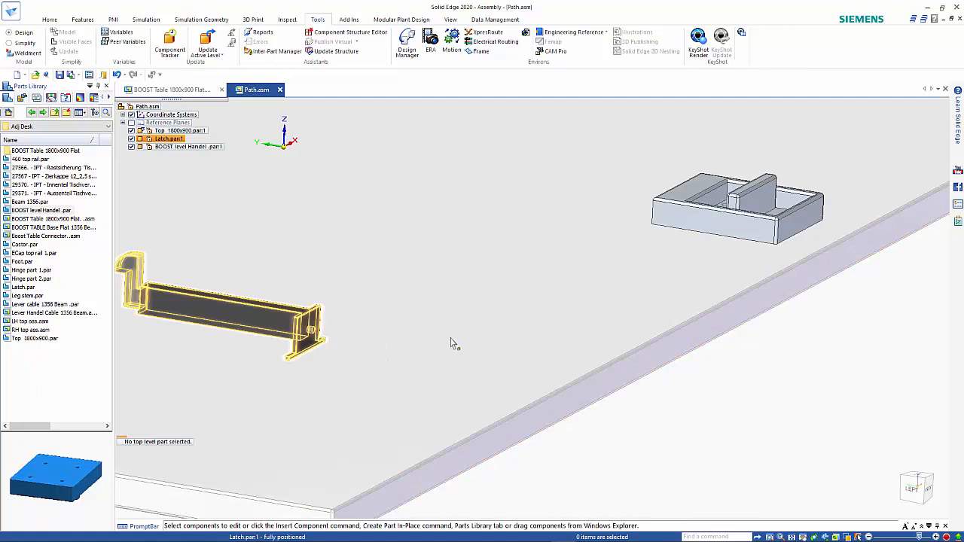
In the occurrence properties of the Top 1800x900 part, set Selectable to No
left_click(516, 330)
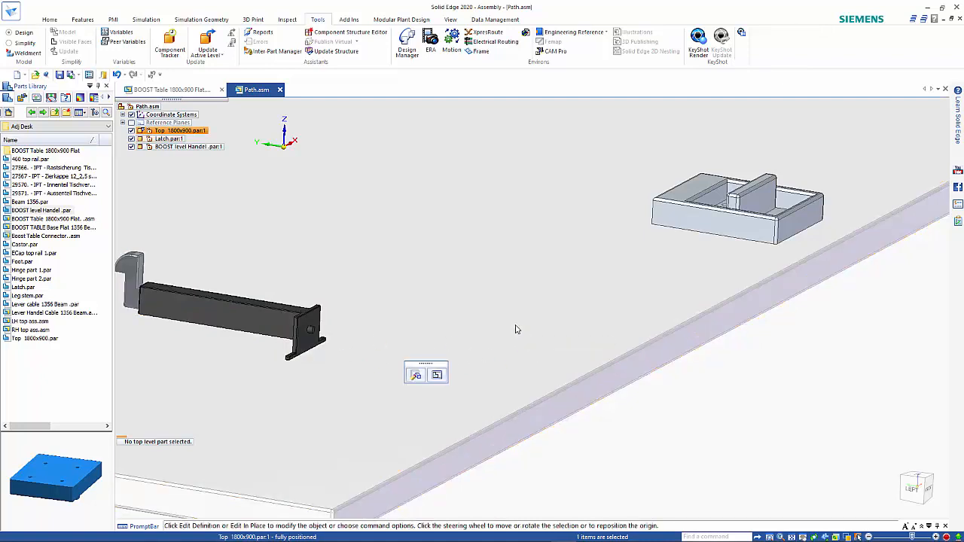
right_click(517, 326)
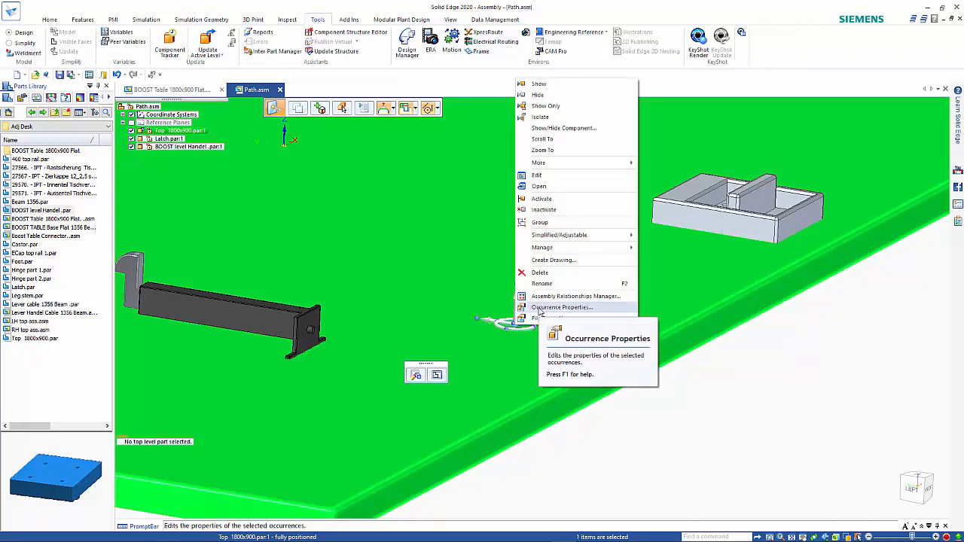
left_click(561, 307)
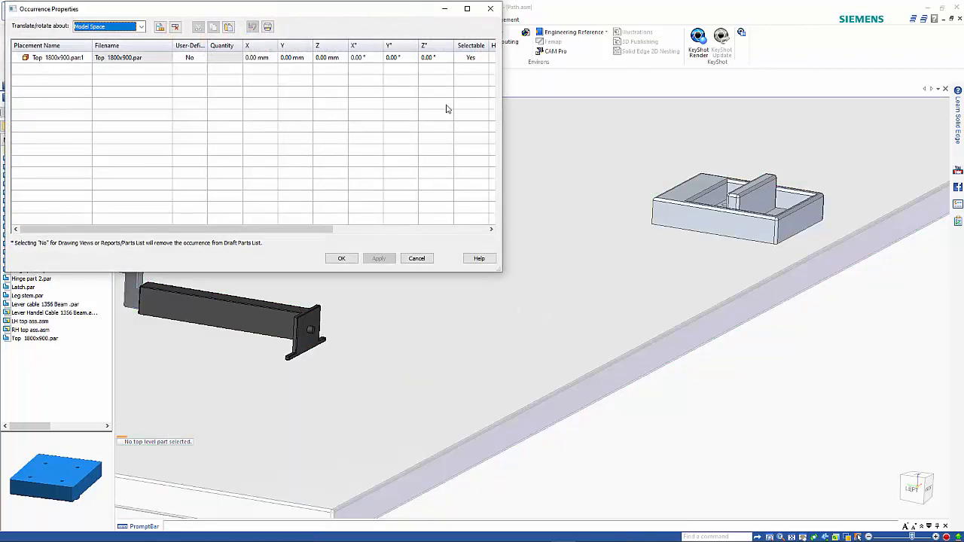
left_click(469, 58)
left_click(484, 60)
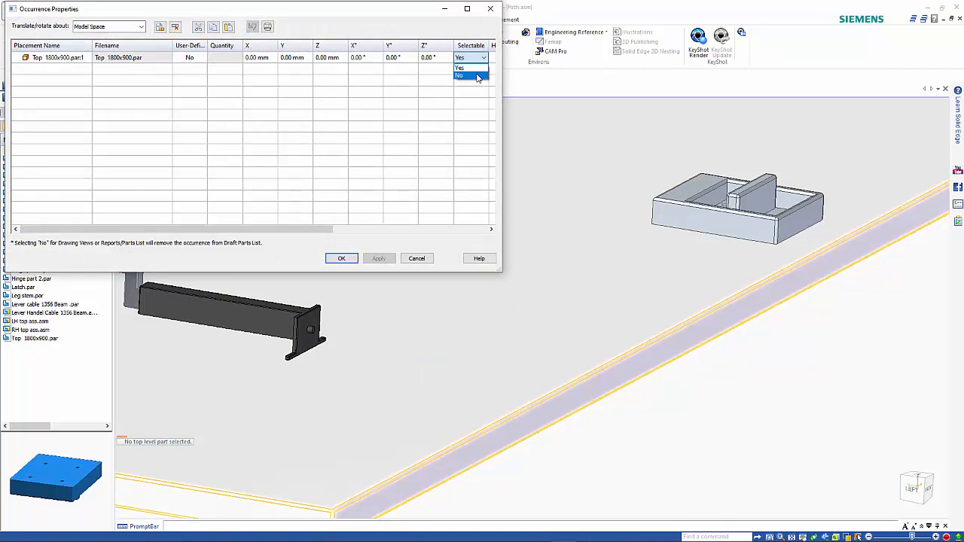
left_click(478, 76)
left_click(342, 259)
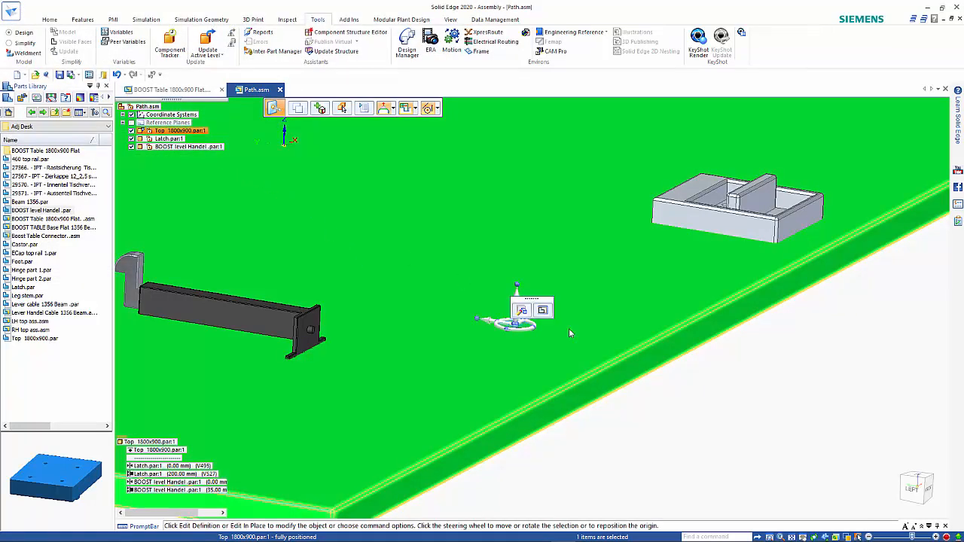
left_click(789, 414)
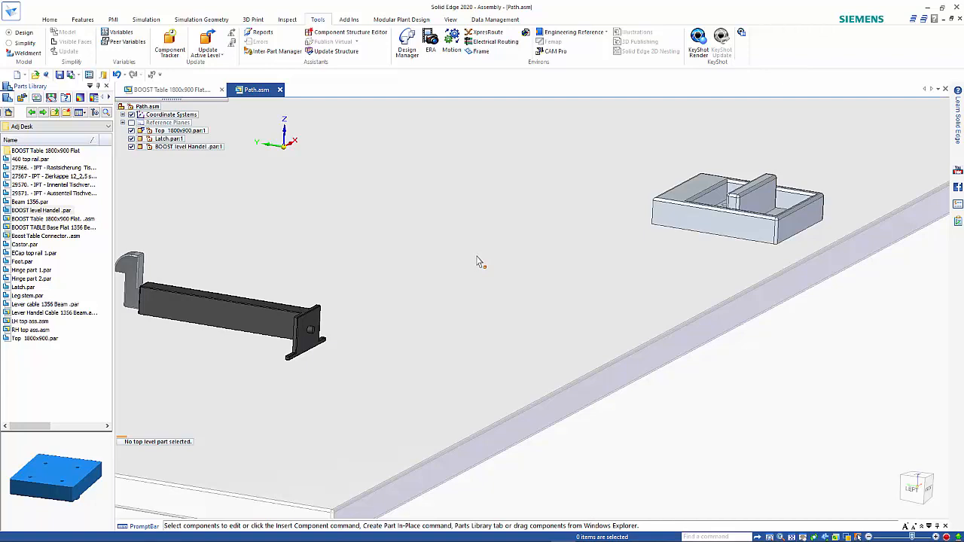
Create a new part from the iso metric part template and switch it to ordered modeling
key("ctrl+n")
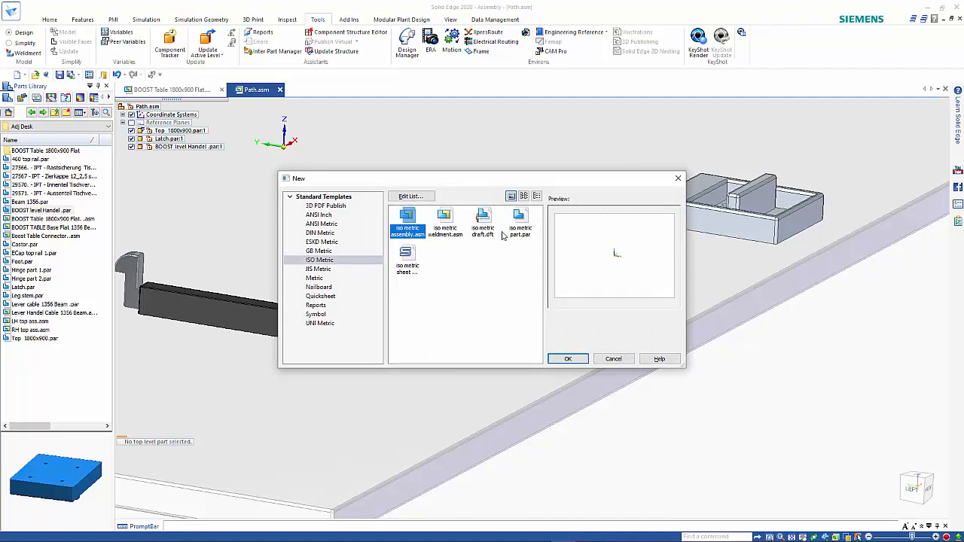
double_click(522, 218)
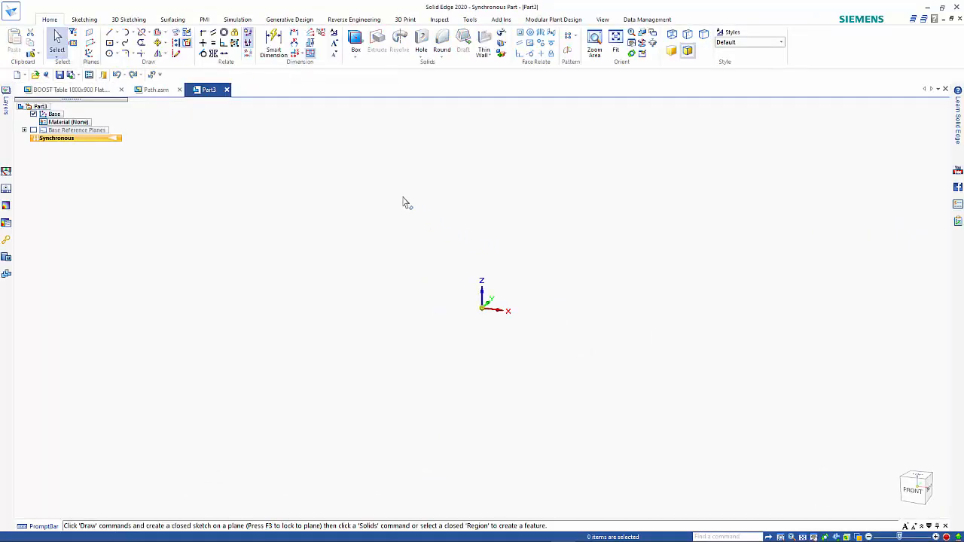
right_click(108, 139)
left_click(143, 240)
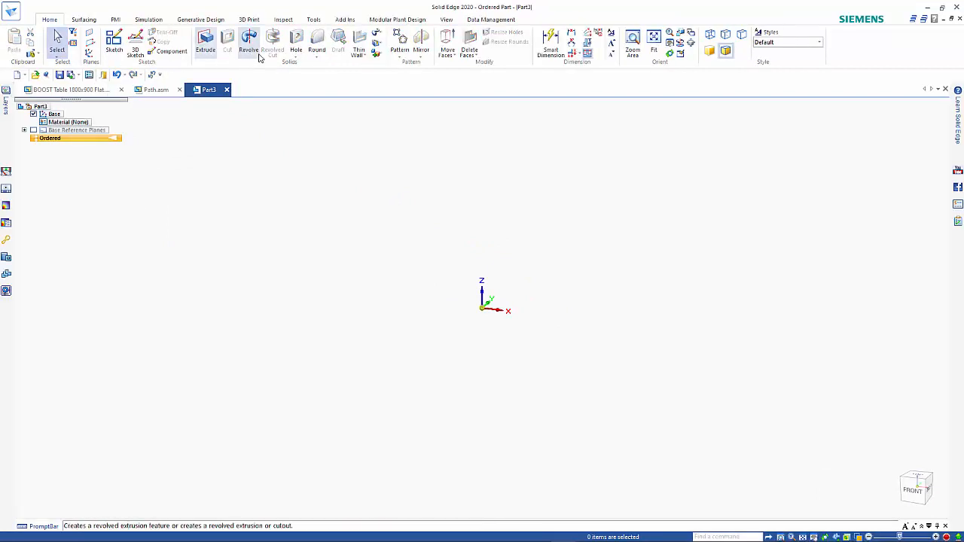
Start an extrusion on the front XZ plane and sketch a circle of 5 mm diameter centred on the origin
left_click(205, 42)
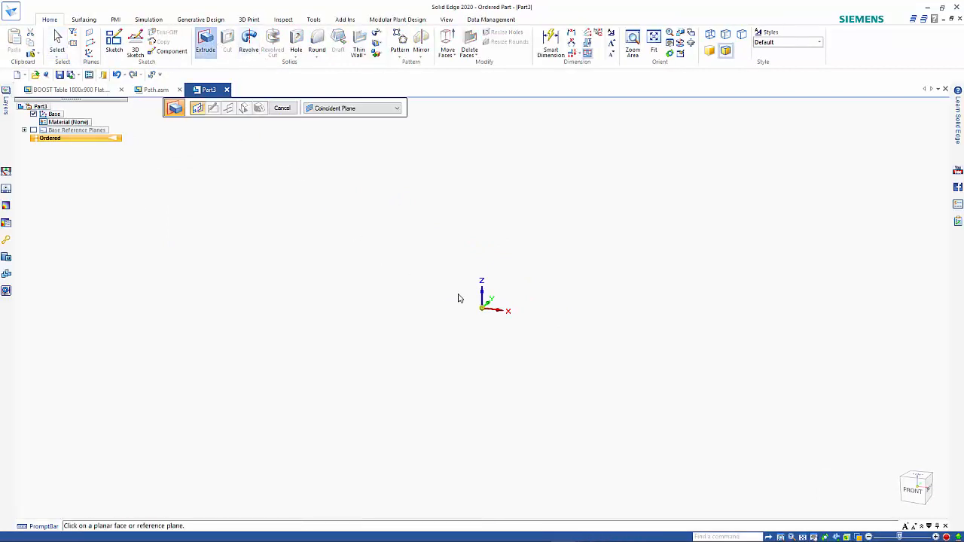
left_click(489, 301)
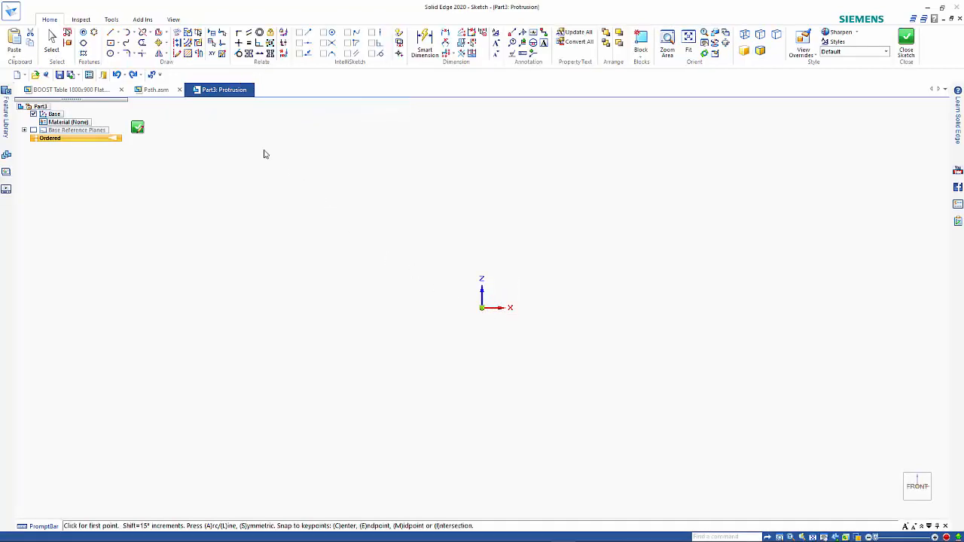
left_click(117, 56)
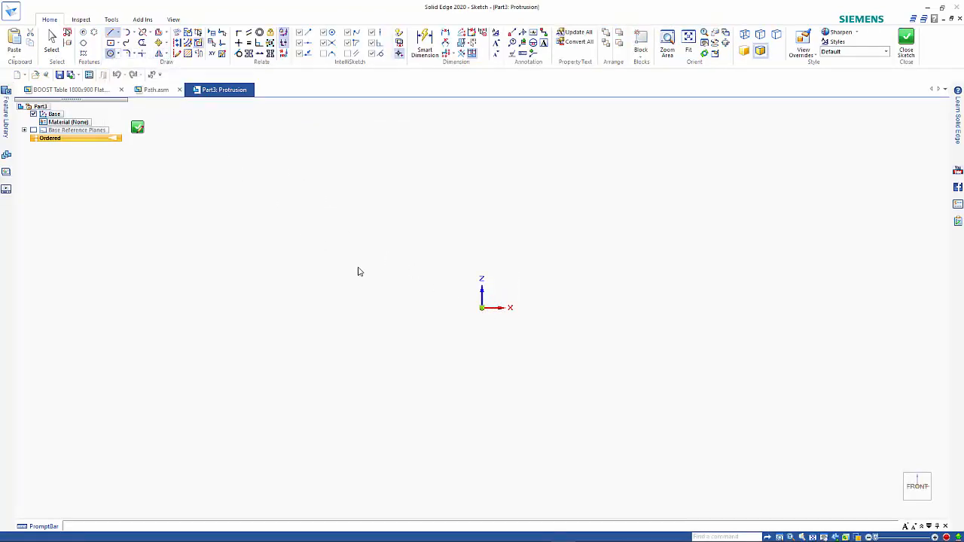
left_click(482, 308)
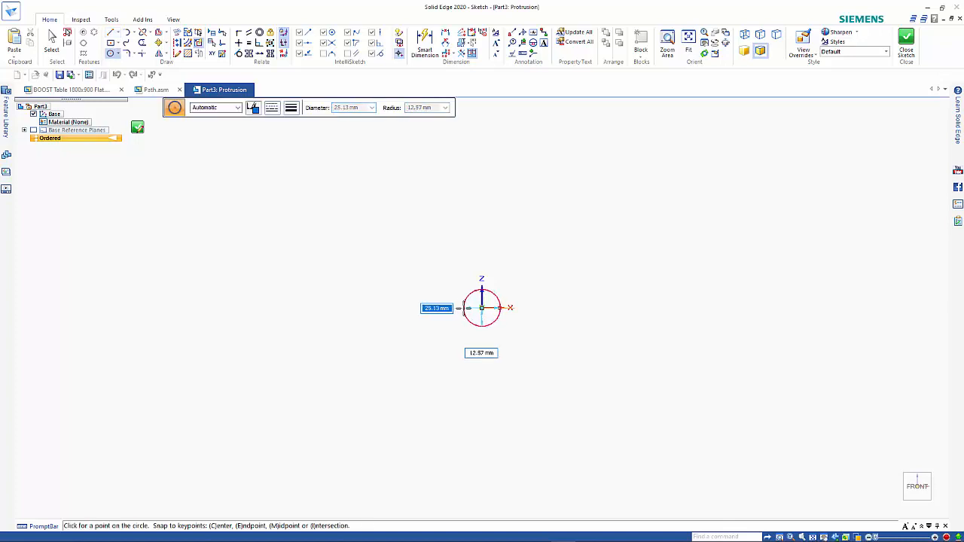
key("Tab")
type("5")
key("Return")
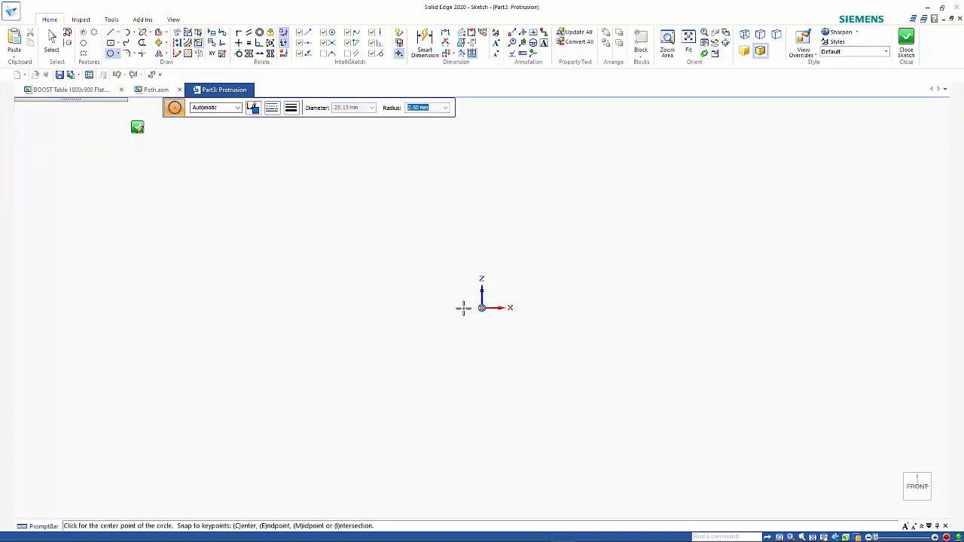
scroll(497, 327, "up", 5)
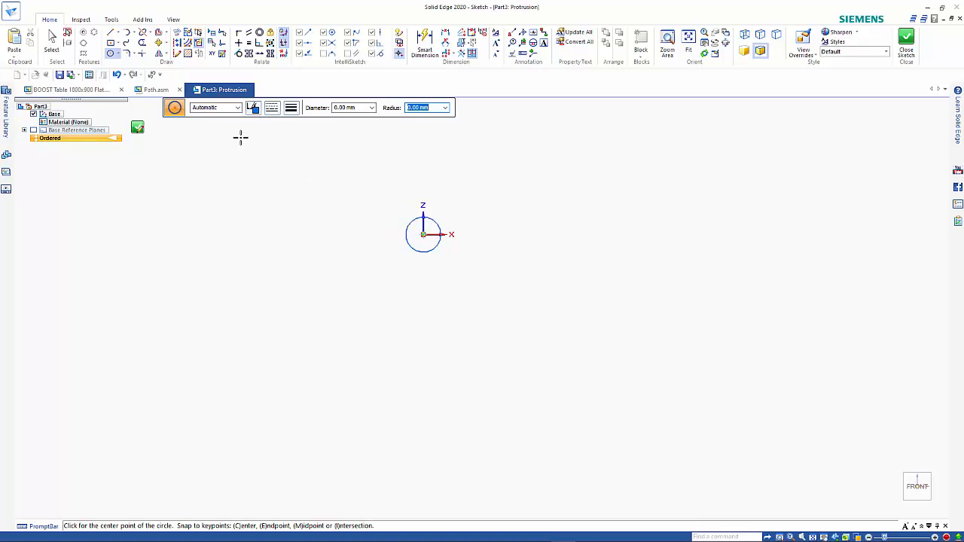
Draw a horizontal construction line from the circle's centre out past its edge in the negative X direction
left_click(111, 33)
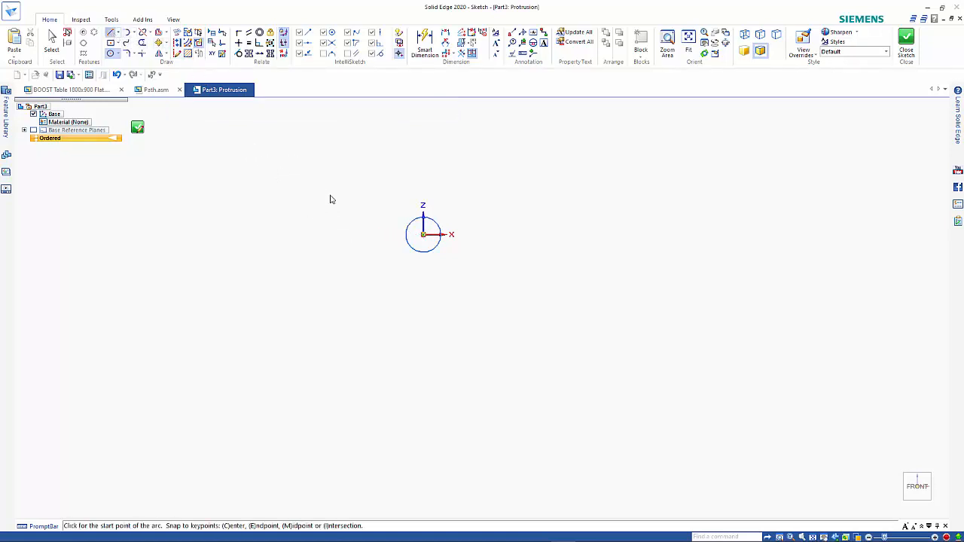
left_click(424, 235)
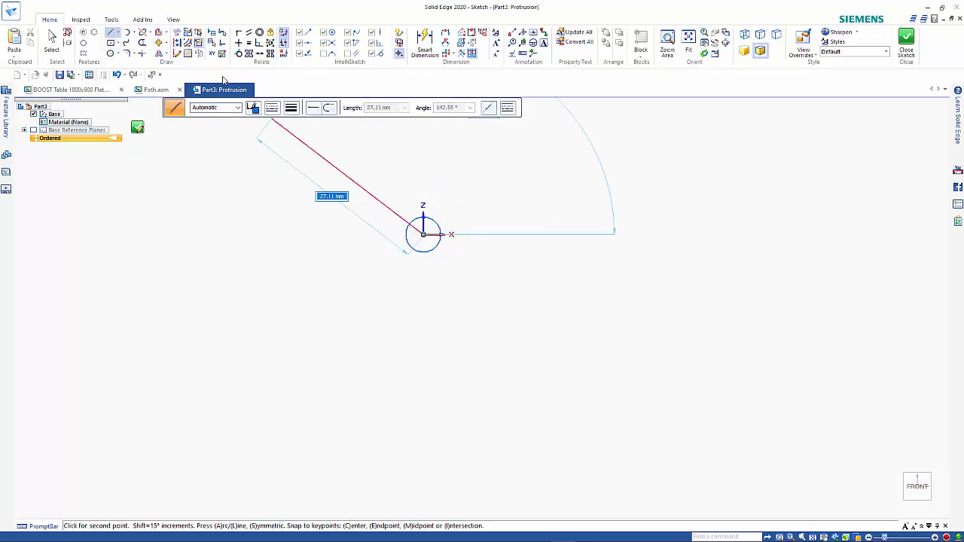
left_click(177, 53)
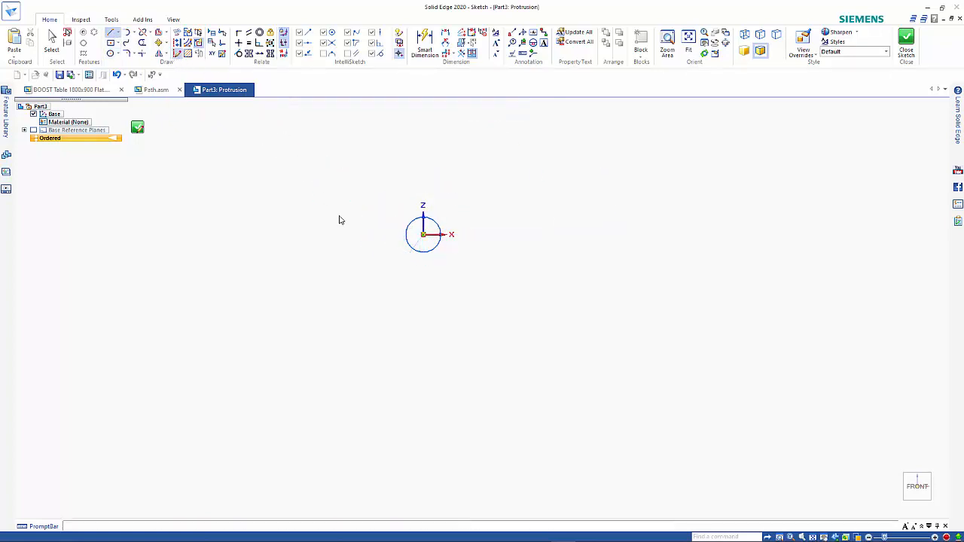
left_click(388, 235)
key("Escape")
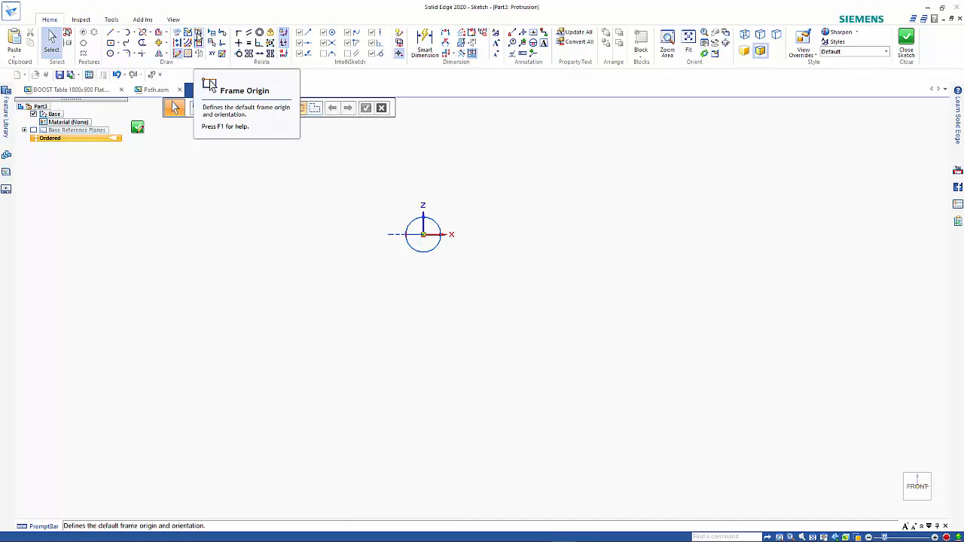
Define the default frame origin at the centre of the circle
left_click(198, 35)
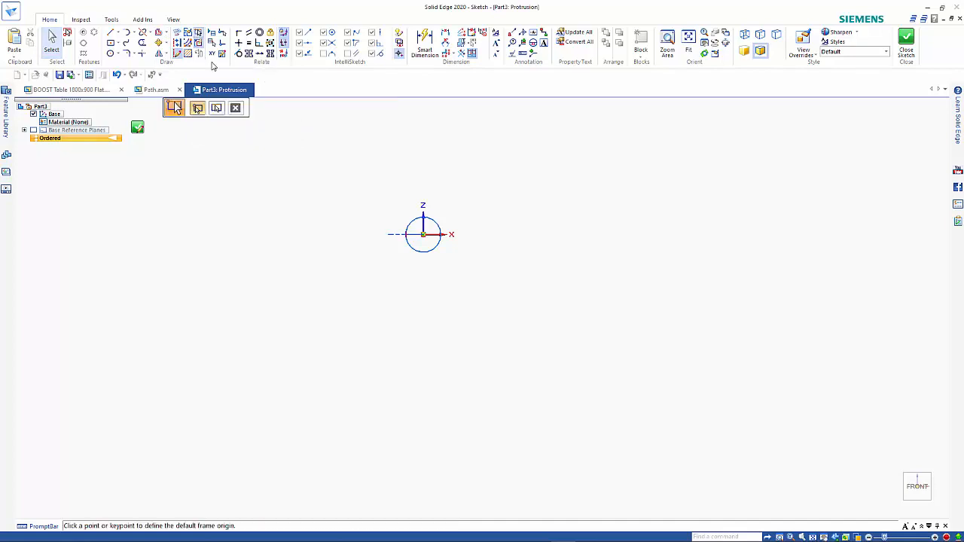
left_click(423, 234)
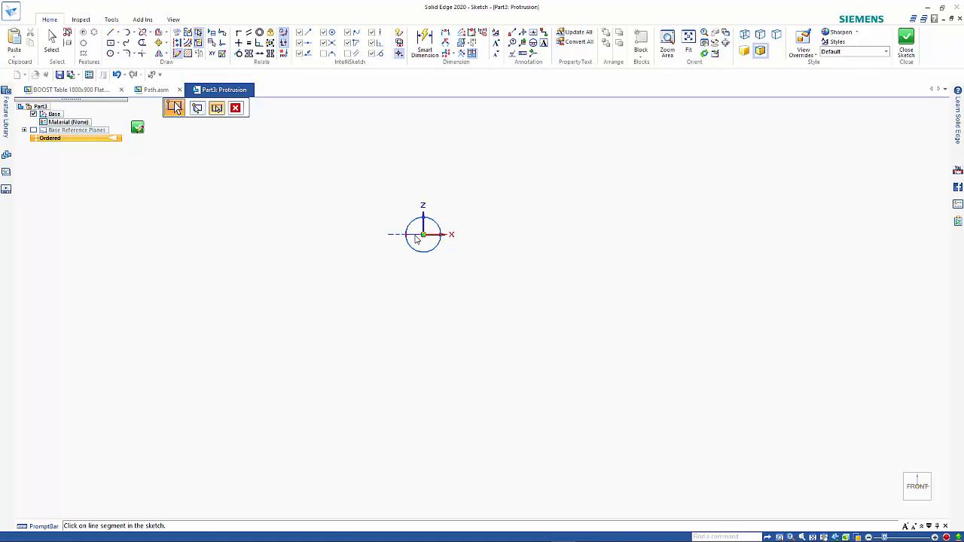
key("Escape")
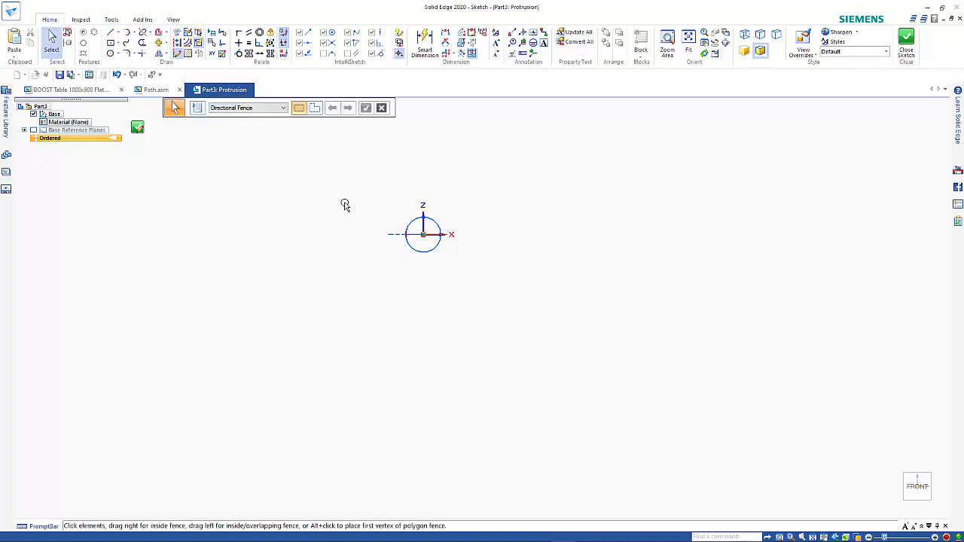
Finish the profile sketch and extrude the circle into a short rod along the Y axis with a freely picked length
left_click(138, 129)
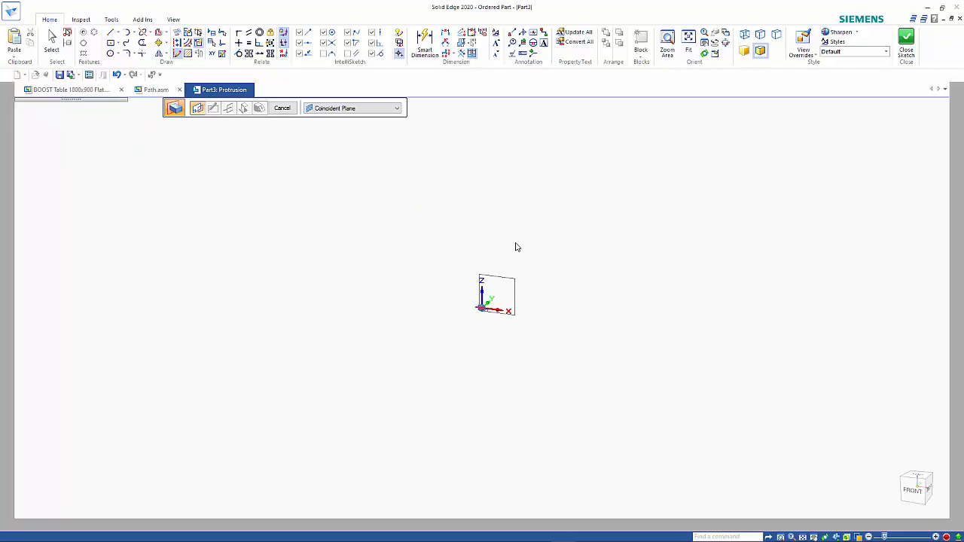
left_click(533, 260)
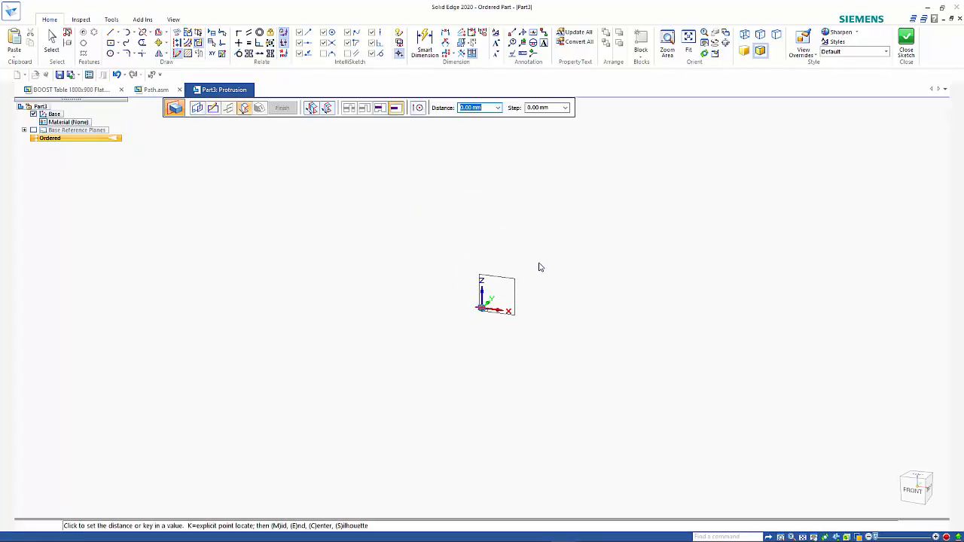
left_click(511, 292)
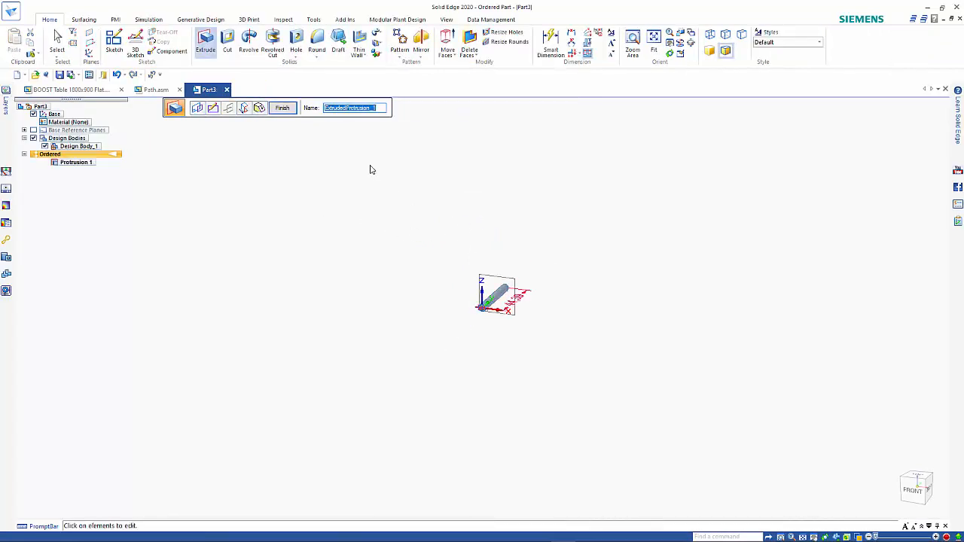
left_click(283, 108)
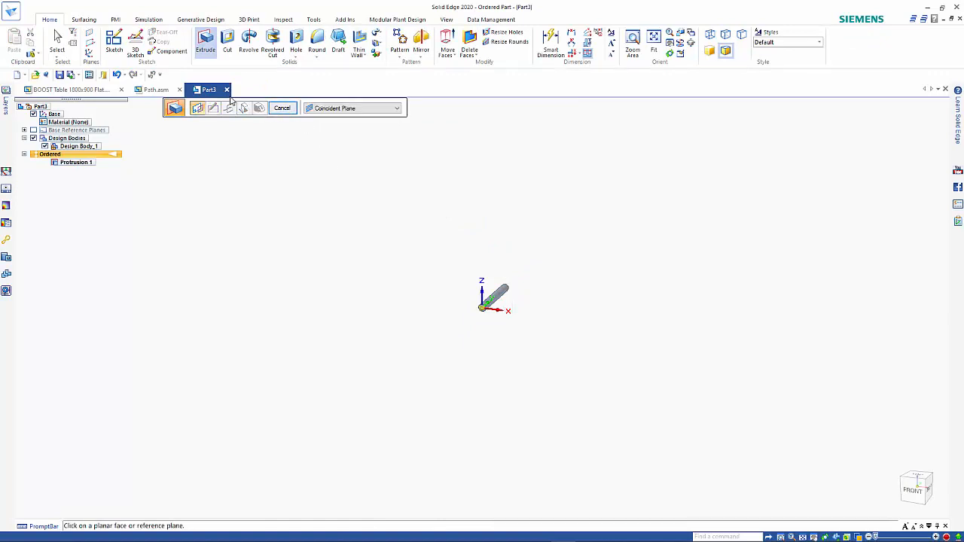
Save the part as 5 dia wire.par in the Temp folder, overwriting the existing file, and close it
left_click(61, 76)
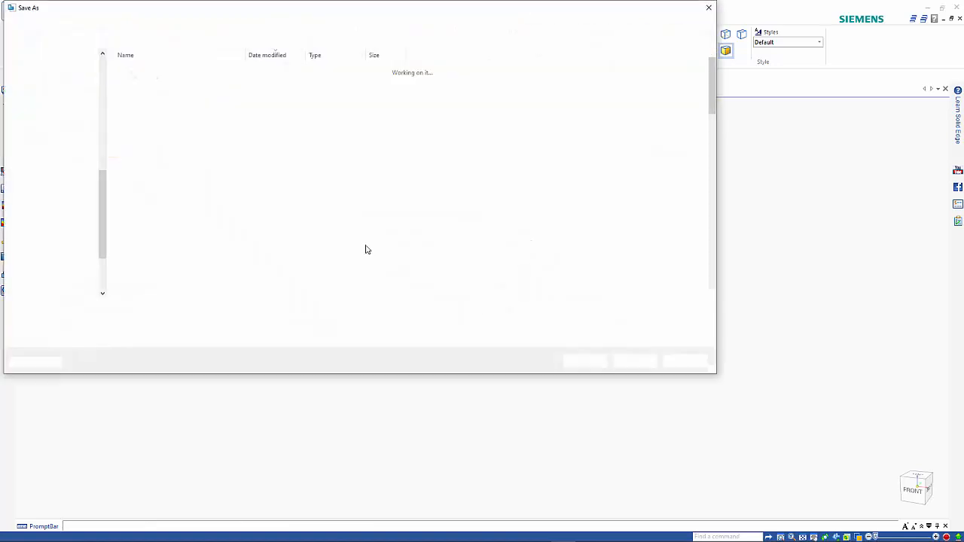
left_click(180, 70)
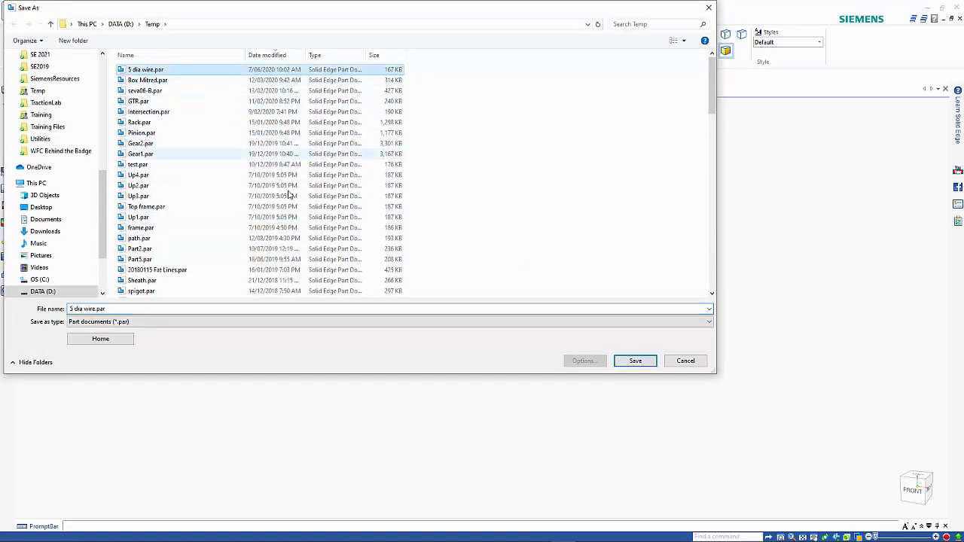
left_click(635, 362)
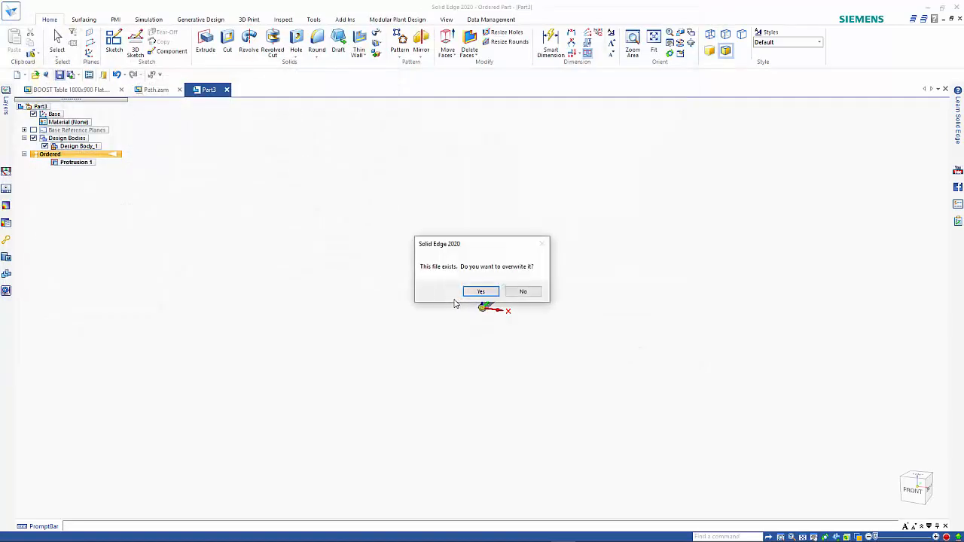
left_click(481, 292)
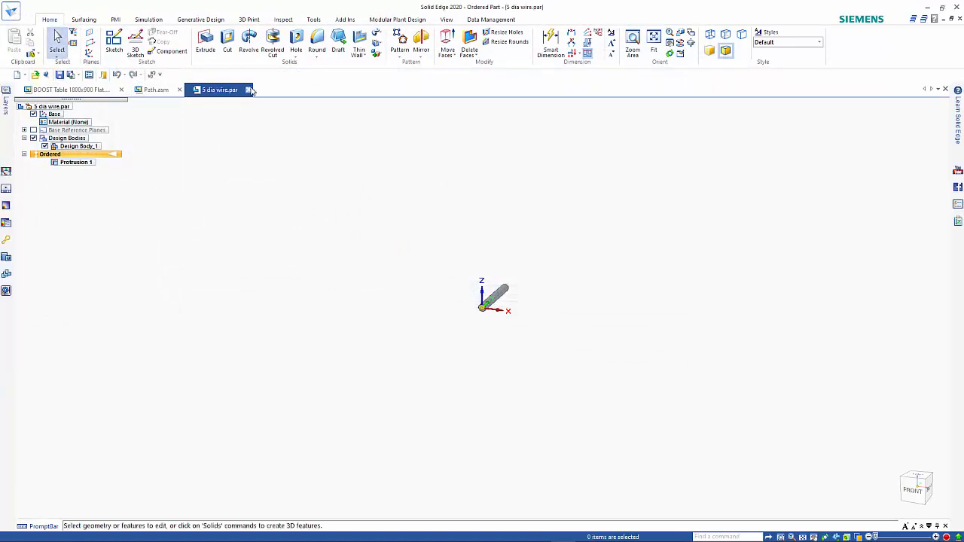
left_click(250, 90)
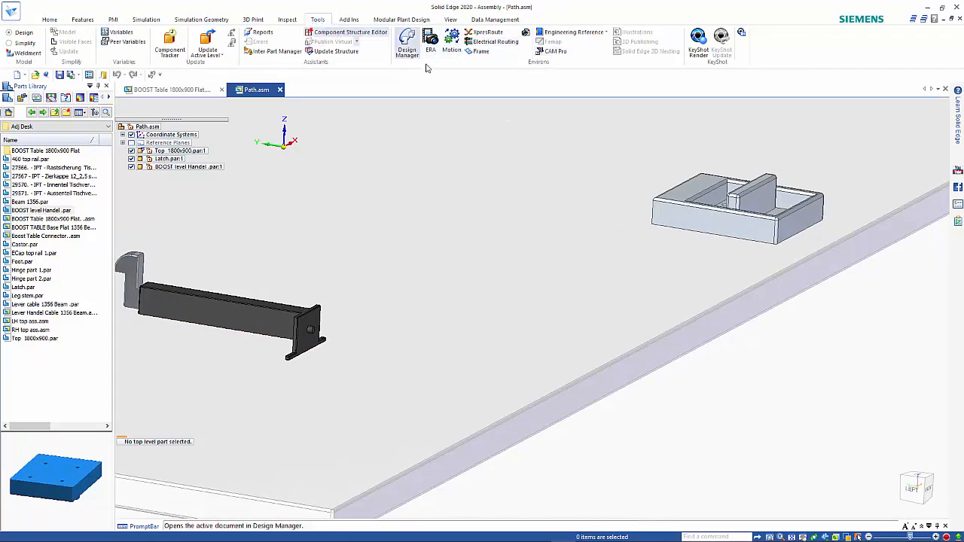
Open the Frame design environment for Path.asm and orient the assembly to the left view
left_click(479, 51)
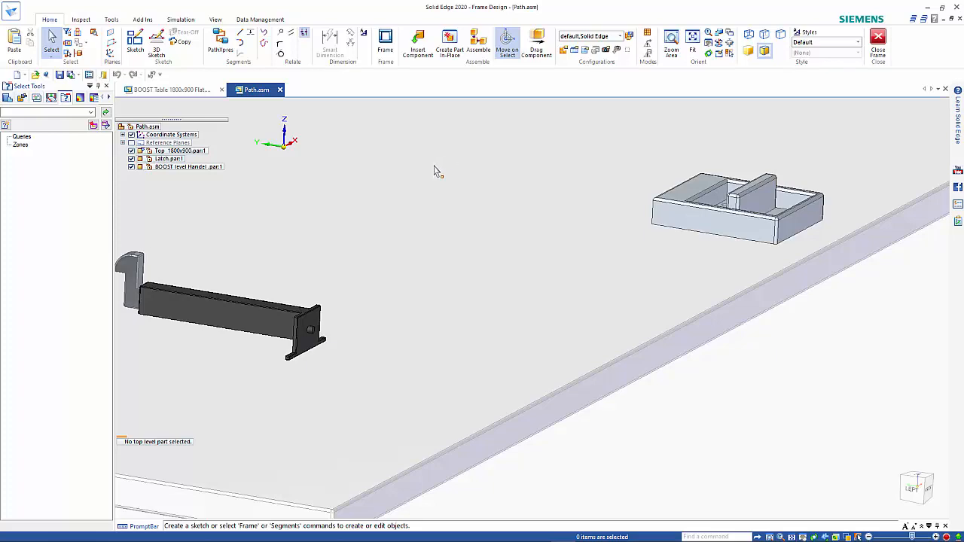
middle_click_drag(410, 190, 415, 199)
left_click(911, 489)
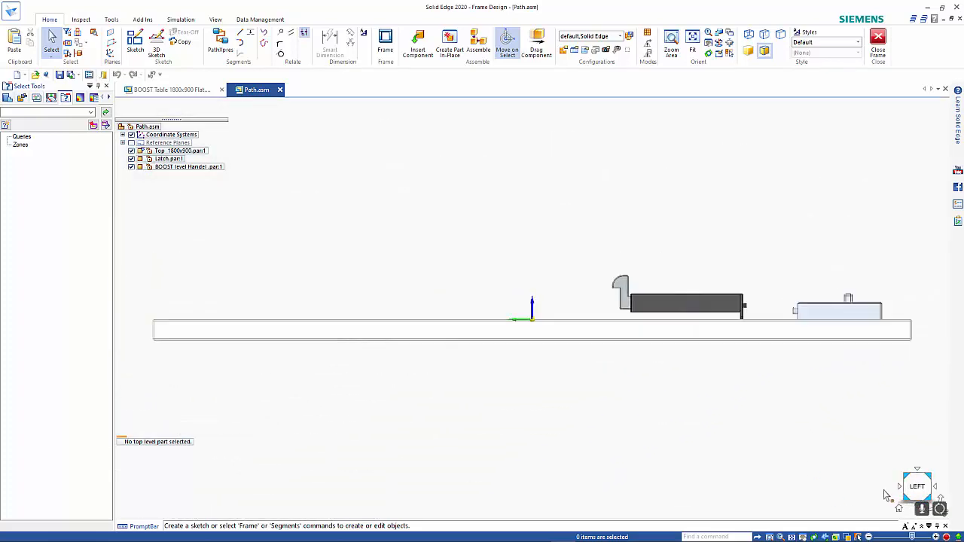
left_click(798, 316)
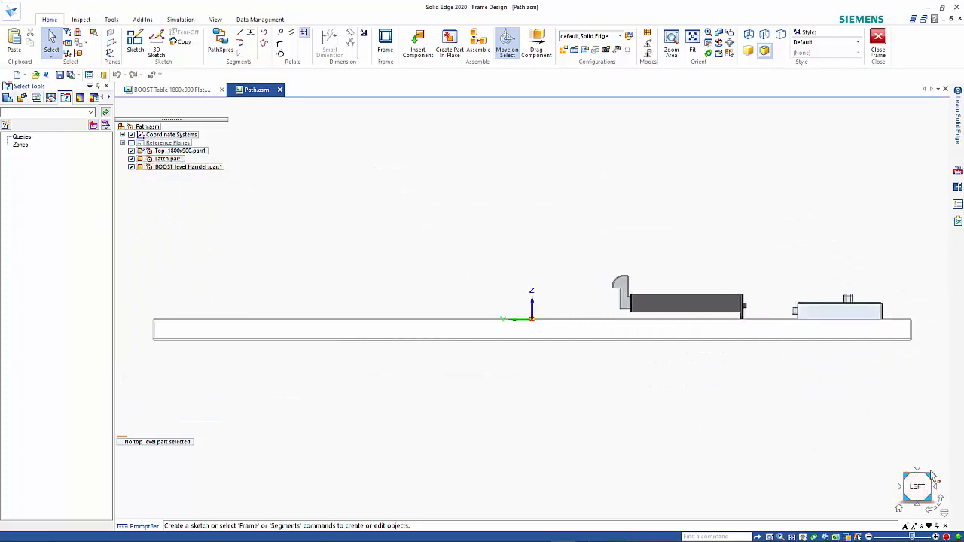
Try to create an automatic PathXpres path from the latch's end pin to the handle pin nearest the latch
left_click(932, 480)
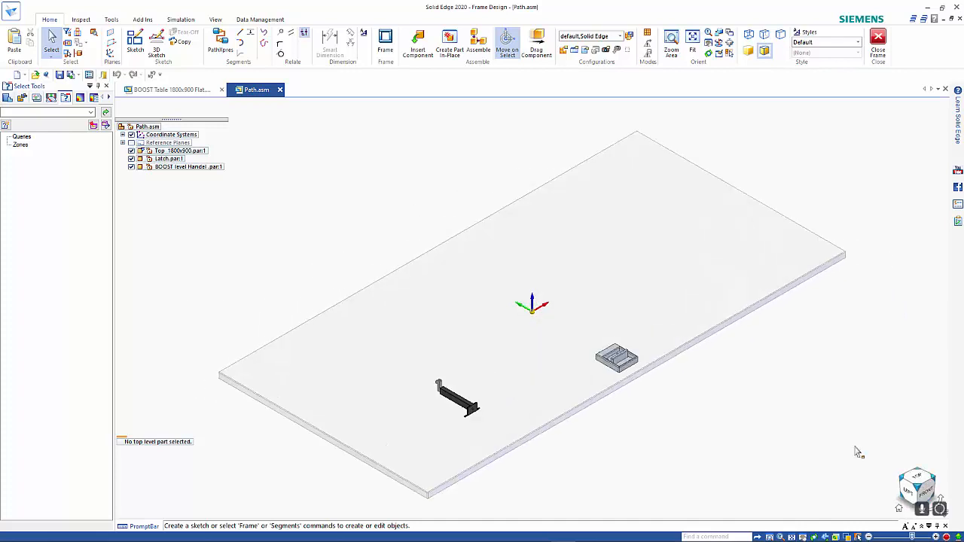
scroll(569, 437, "up", 3)
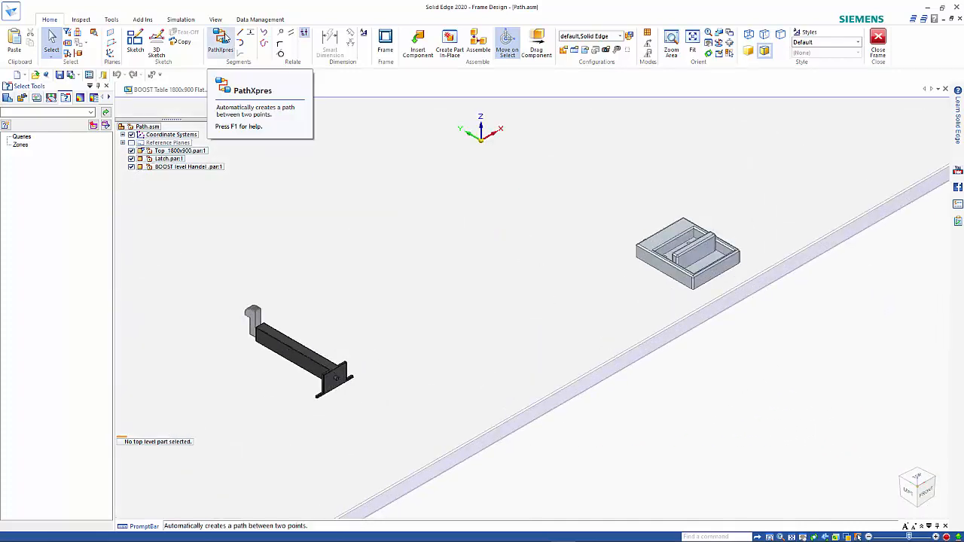
left_click(348, 378)
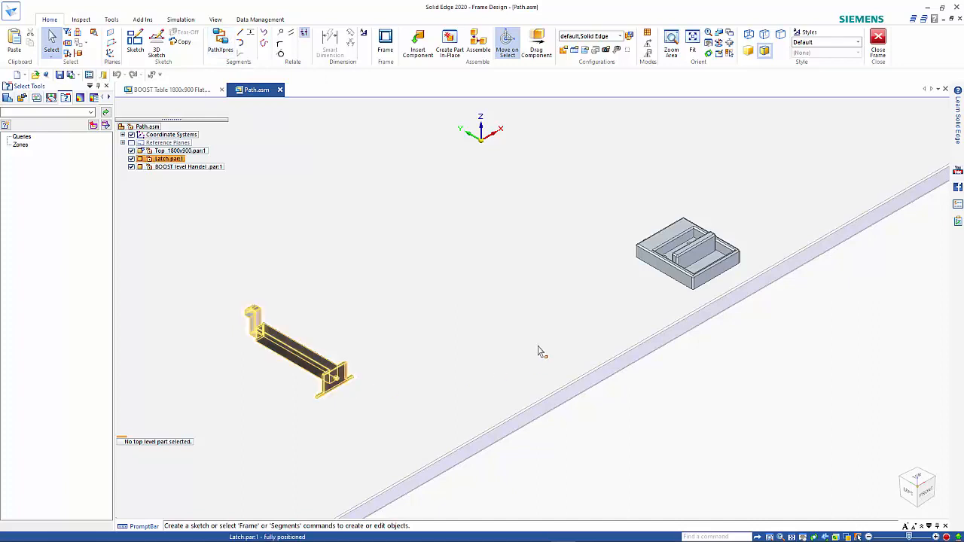
left_click(665, 238)
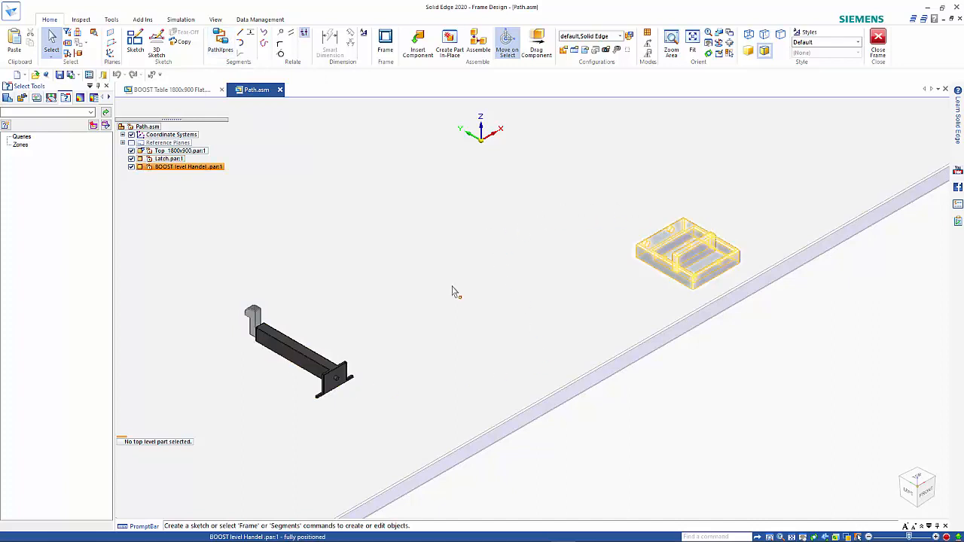
left_click(220, 42)
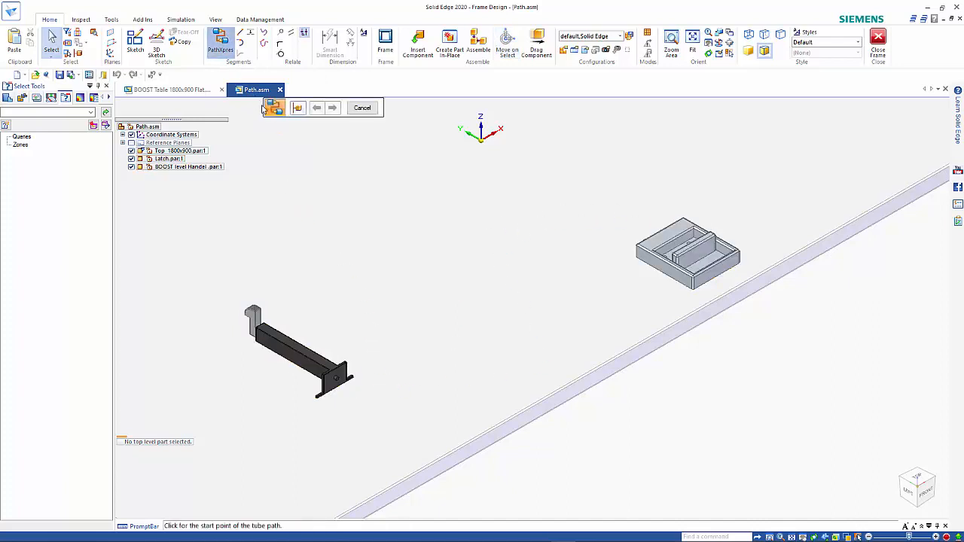
left_click(351, 379)
middle_click_drag(575, 271, 624, 241)
left_click(631, 238)
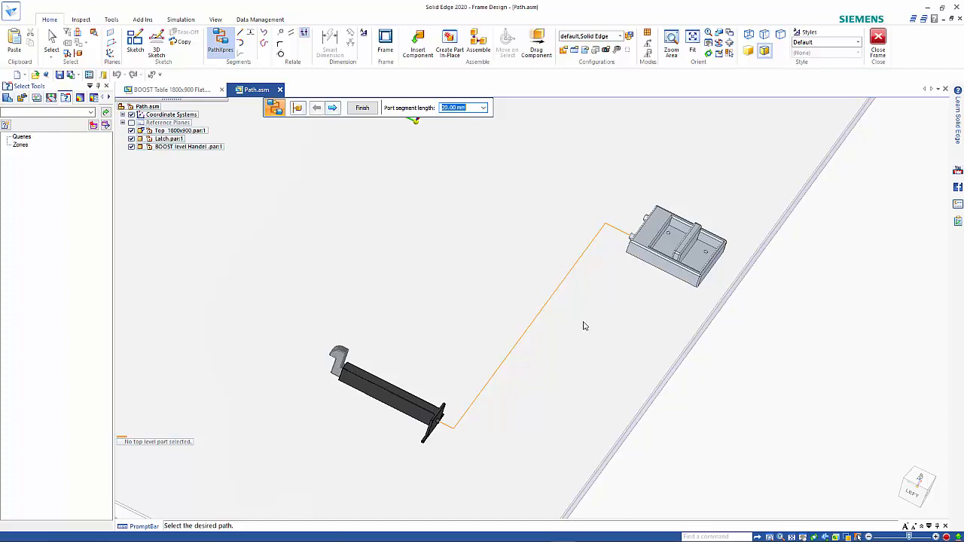
key("Escape")
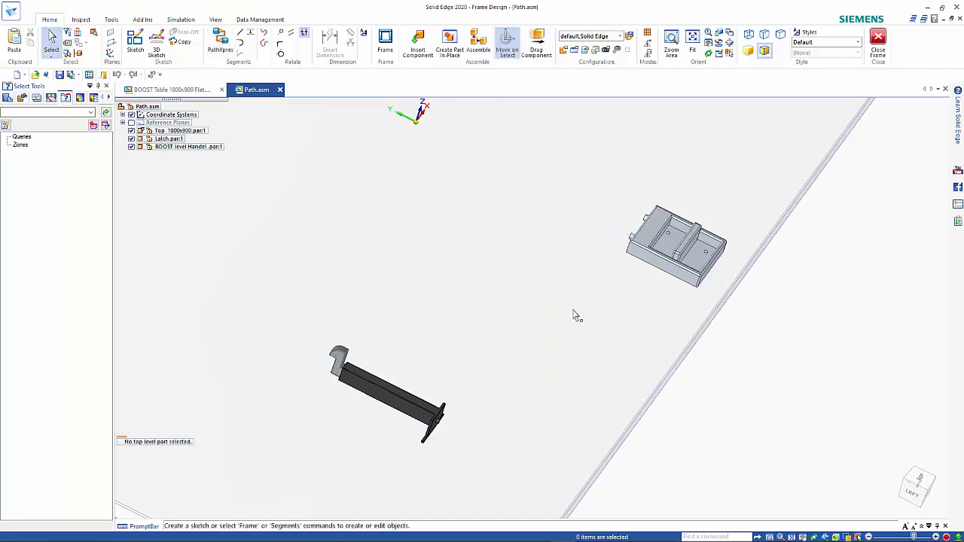
Draw a 50 mm line segment along the Y axis, outward from the centre of the latch's end pin
middle_click_drag(573, 316, 526, 282)
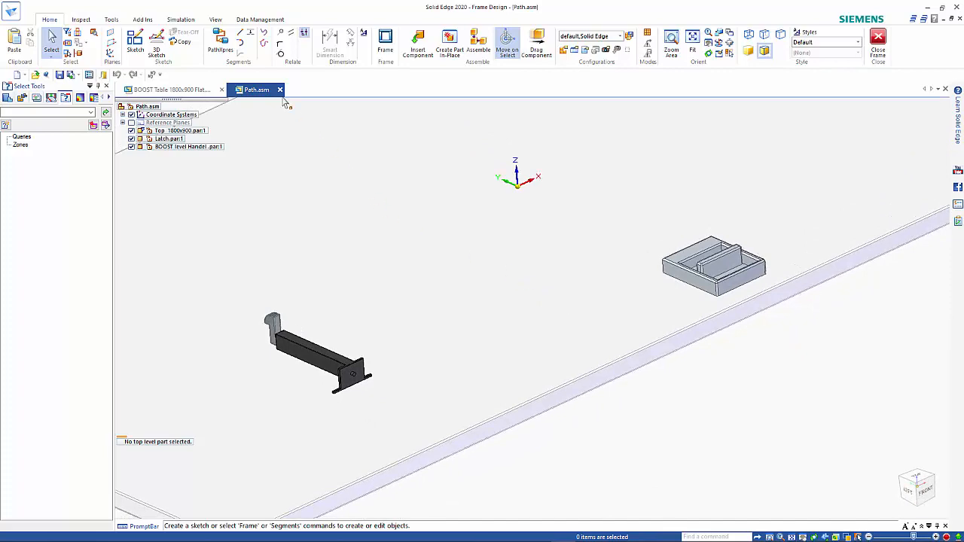
left_click(239, 32)
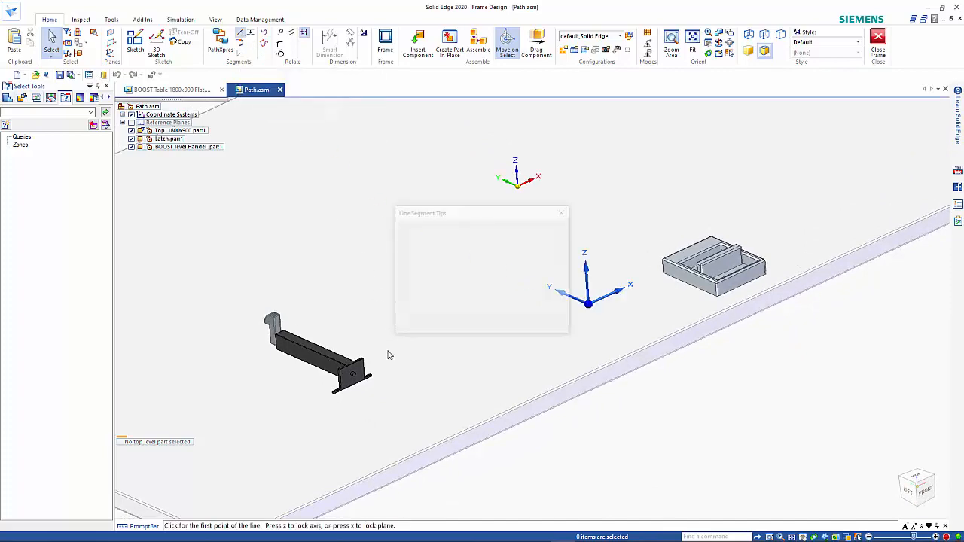
left_click_drag(510, 216, 130, 378)
scroll(299, 376, "up", 5)
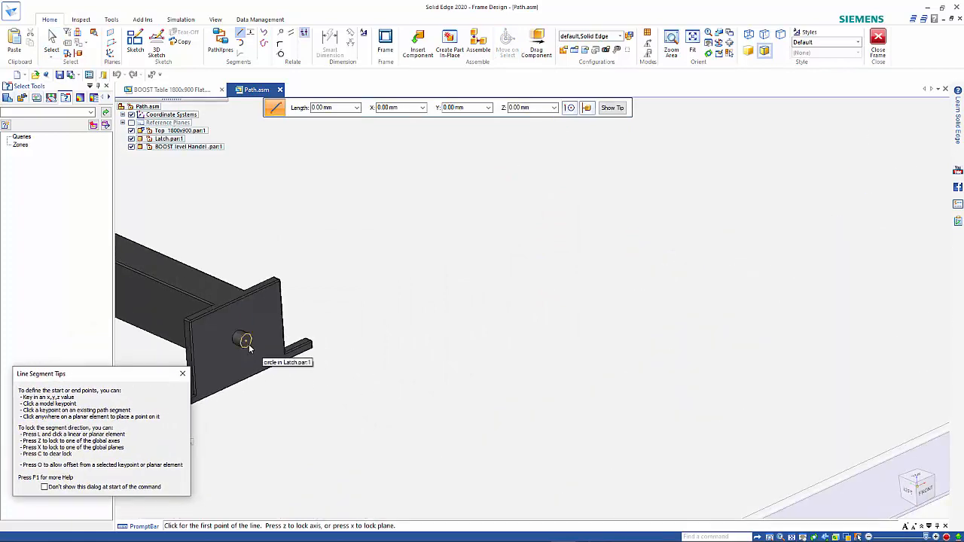
left_click(248, 346)
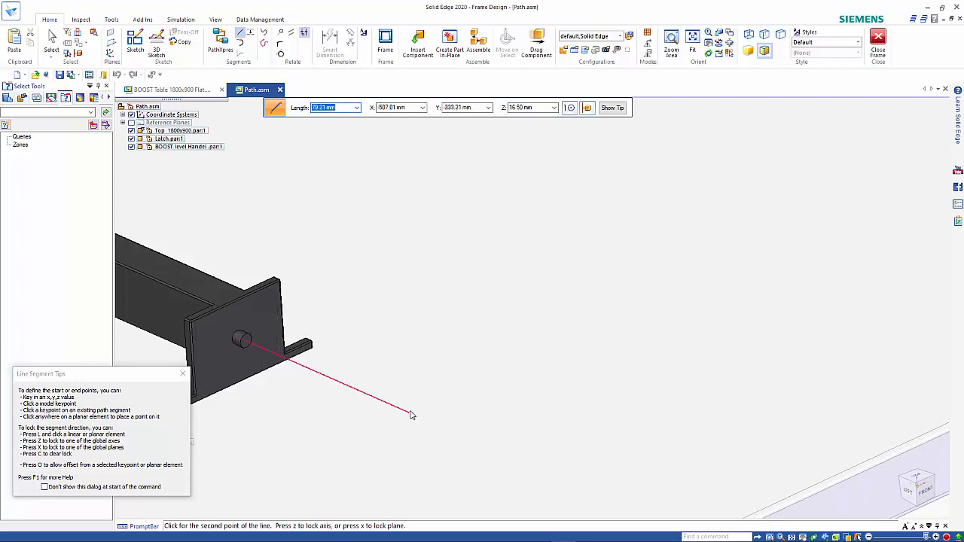
type("50")
key("Tab")
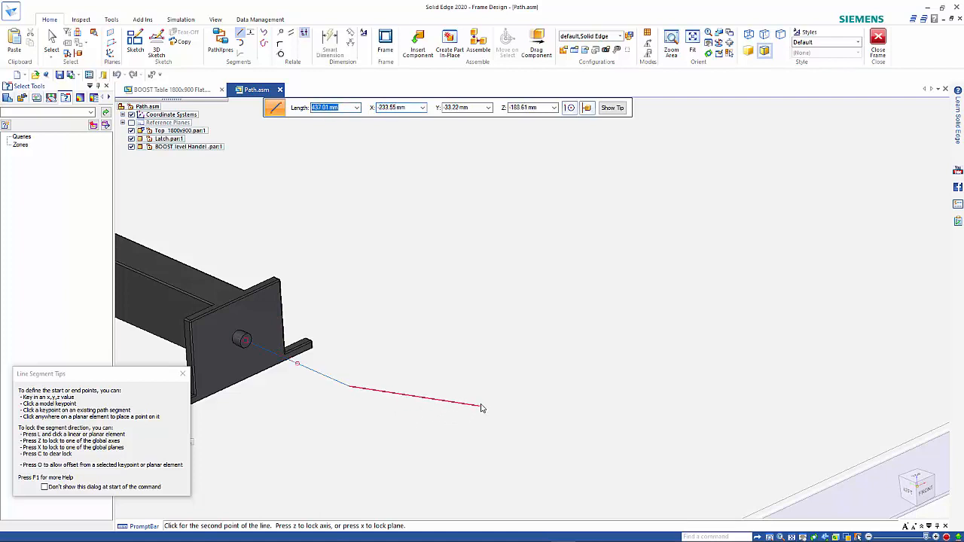
Continue the latch line with a second 50 mm segment locked to the Y axis and end the chain
scroll(500, 387, "down", 1)
scroll(501, 387, "down", 1)
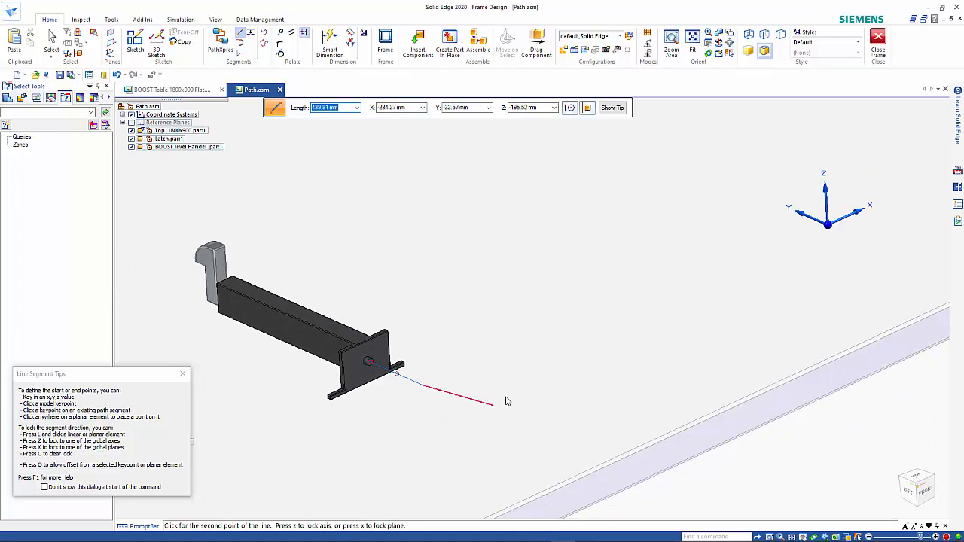
left_click(806, 218)
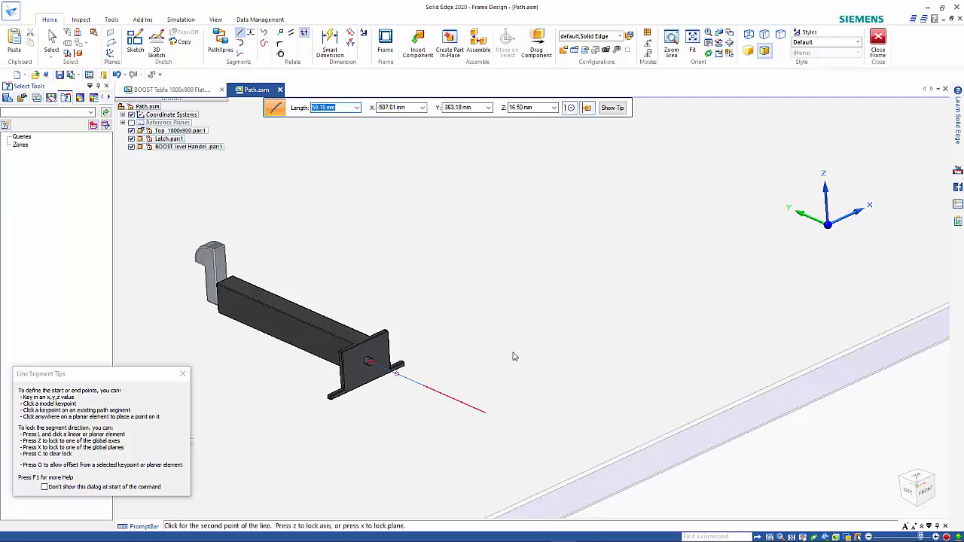
type("50")
key("Tab")
left_click(602, 345)
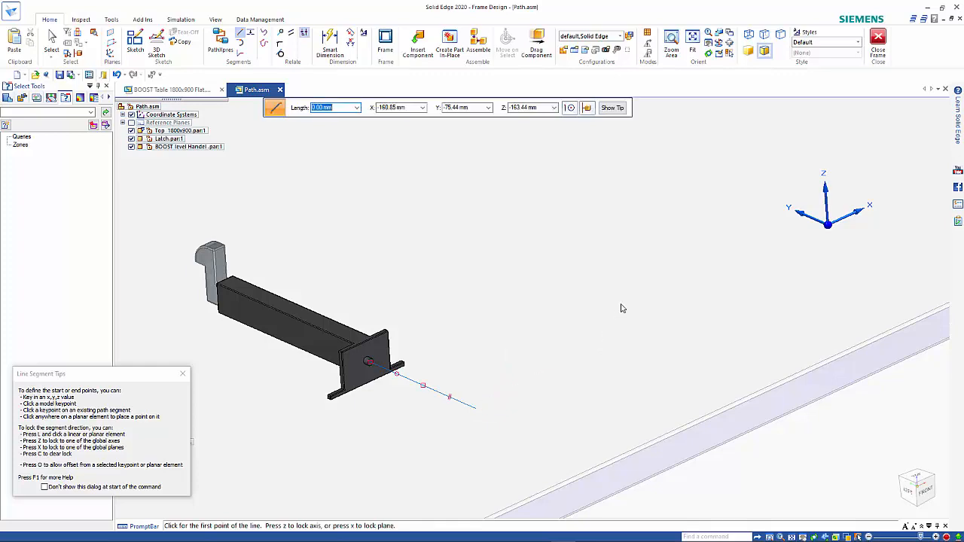
Draw a 50 mm line segment along the Y axis, outward from the centre of the handle pin nearest the latch
middle_click_drag(631, 317, 473, 191)
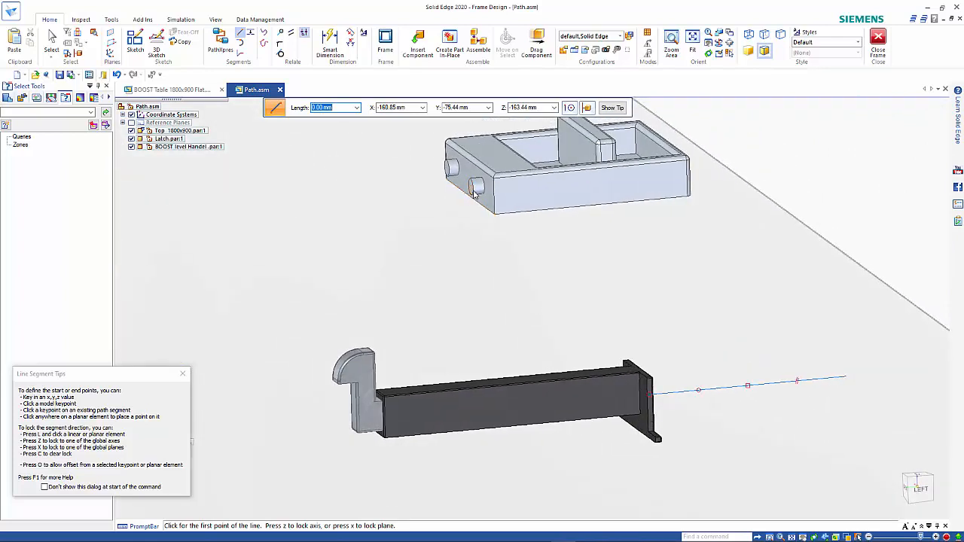
left_click(474, 193)
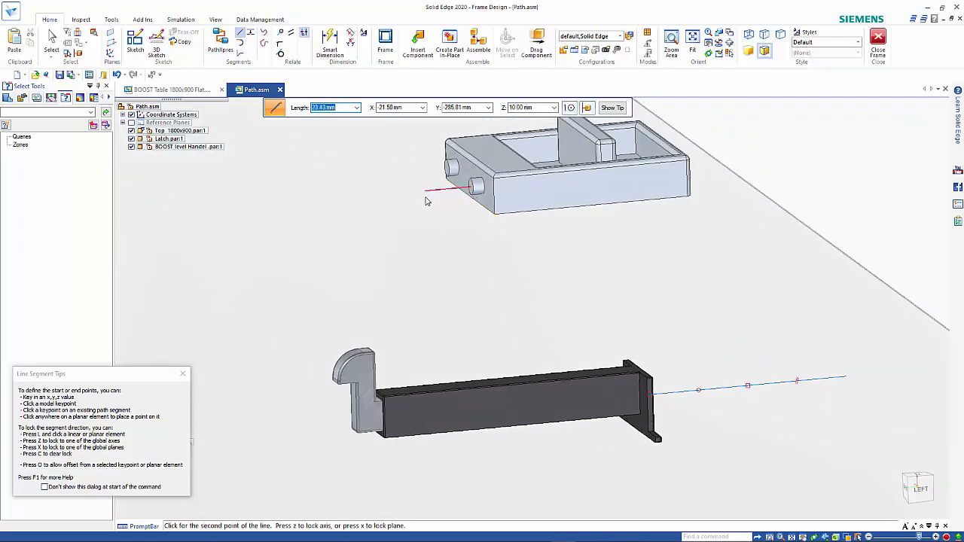
type("50")
key("Tab")
left_click(397, 207)
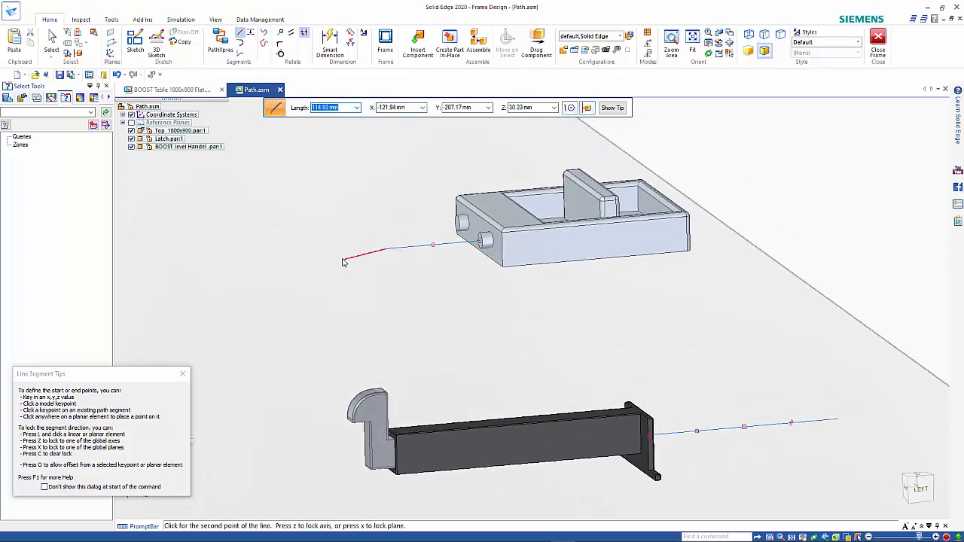
Extend the handle line with another 50 mm segment locked to the Y axis
scroll(360, 287, "down", 3)
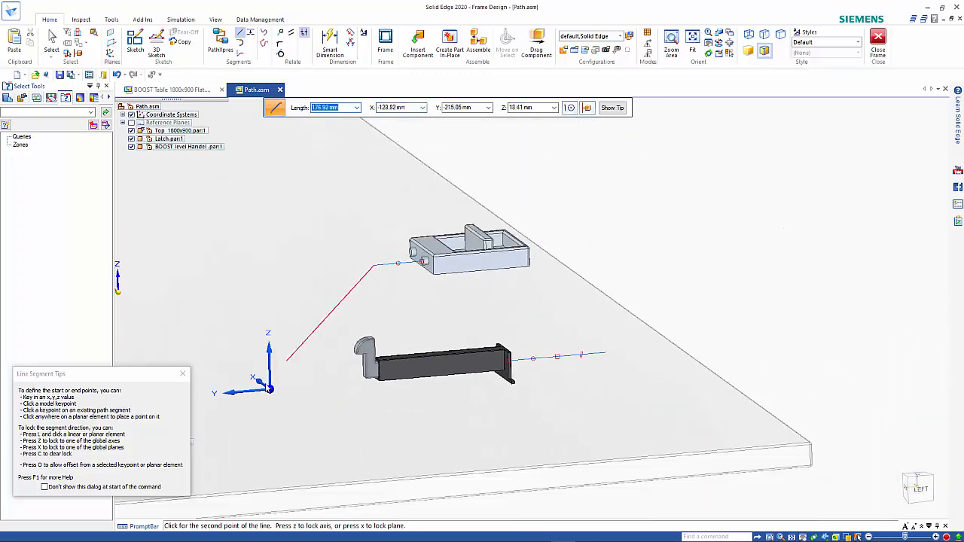
left_click(241, 398)
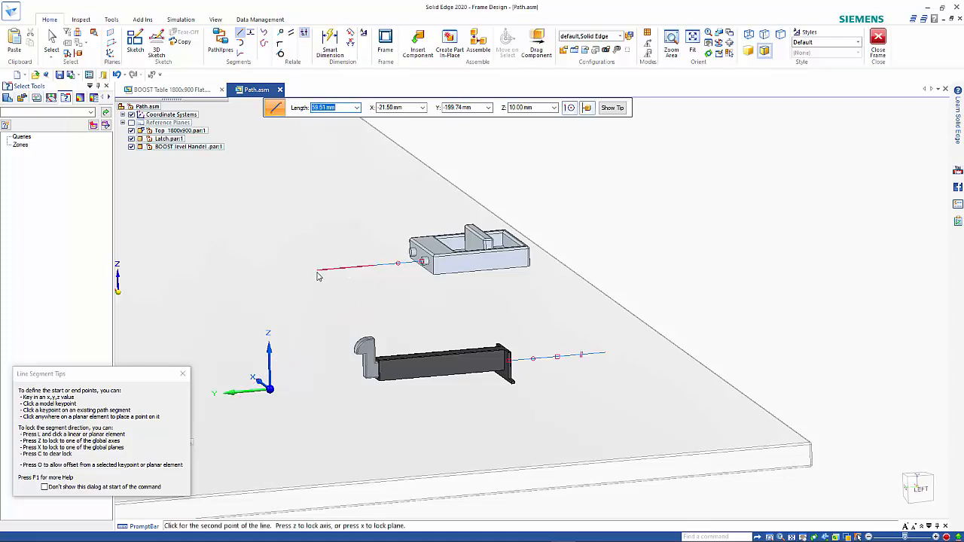
type("50")
key("Tab")
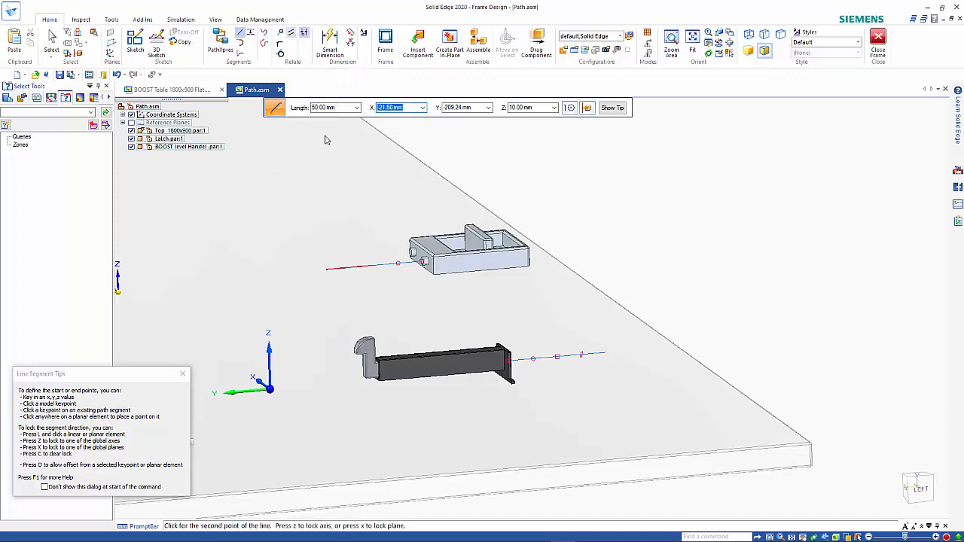
left_click(327, 277)
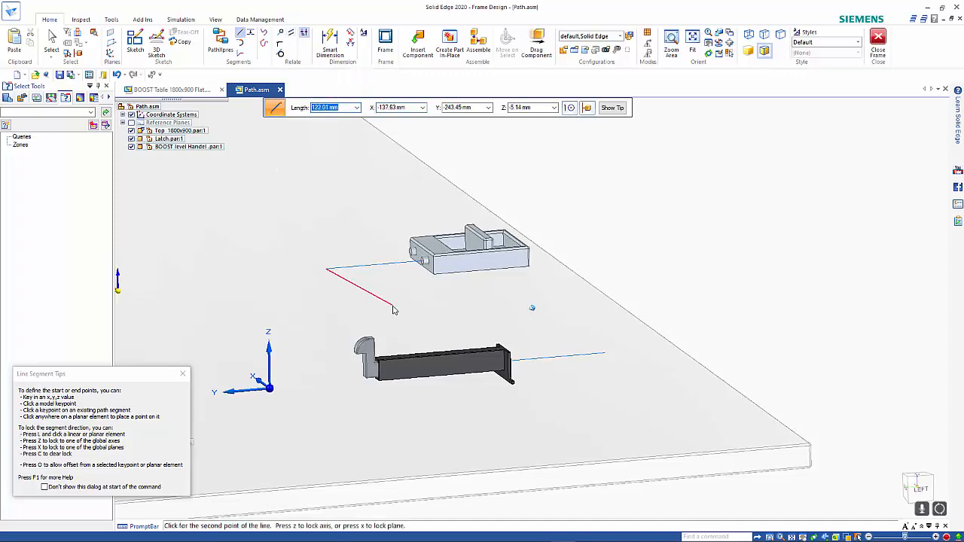
Try to join the handle line's free end to the latch line with a straight segment, and delete that segment
middle_click_drag(394, 310, 437, 343)
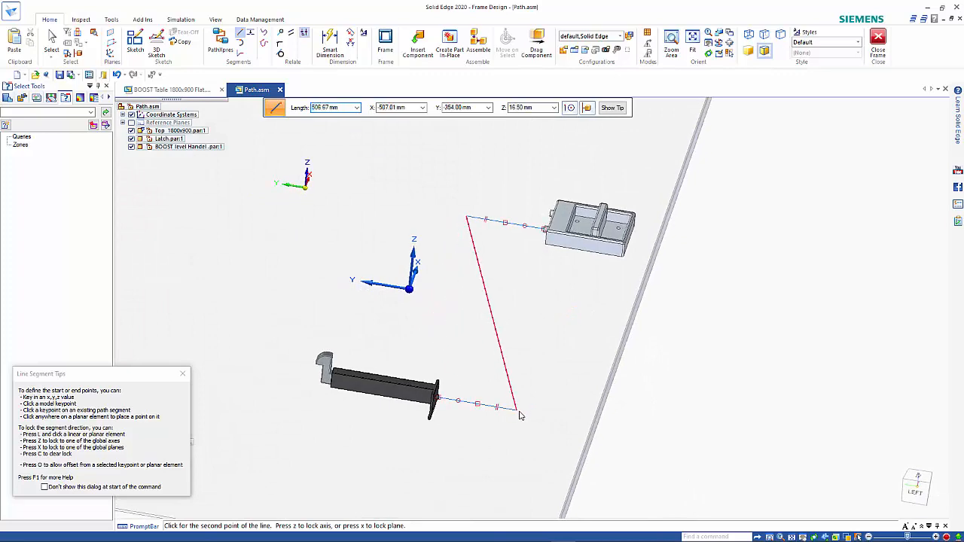
left_click(519, 415)
middle_click_drag(577, 422, 574, 413)
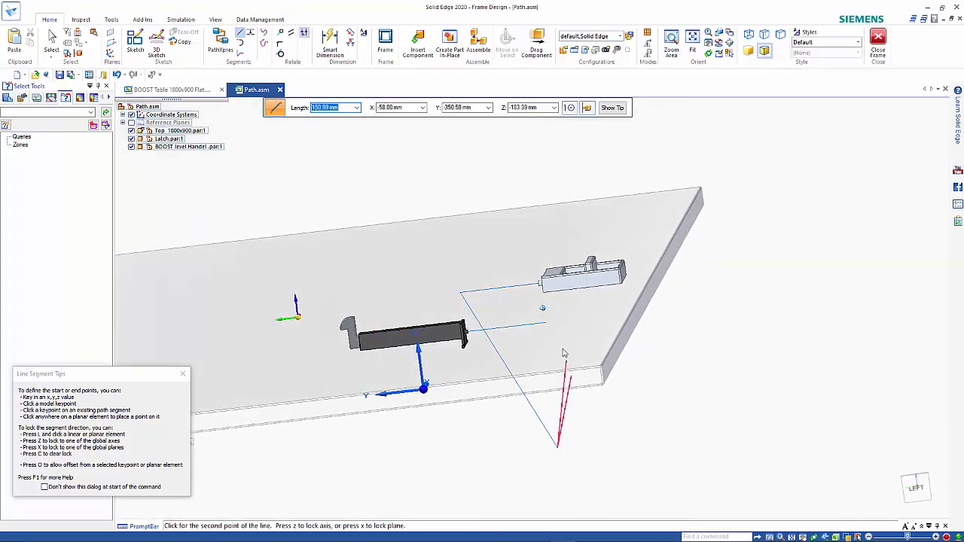
right_click(602, 444)
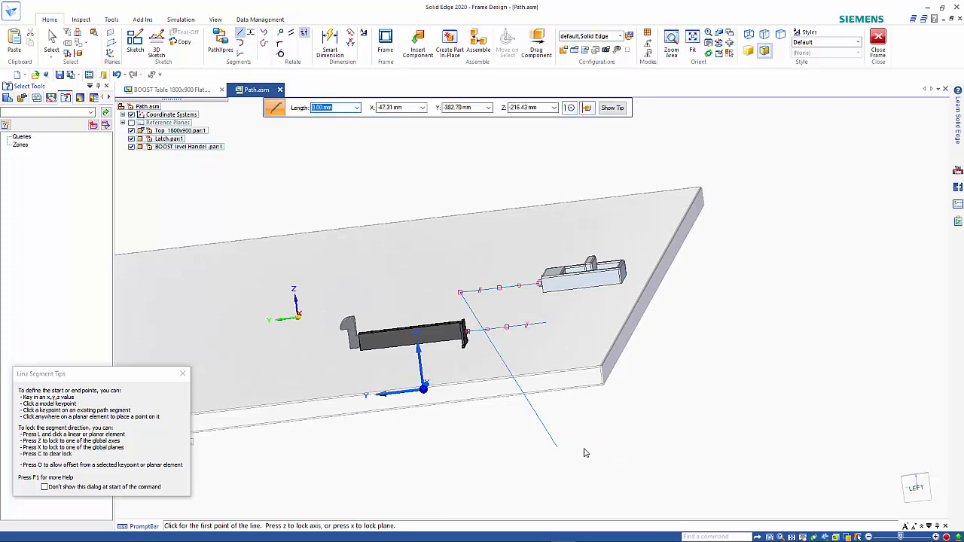
key("Escape")
left_click(558, 438)
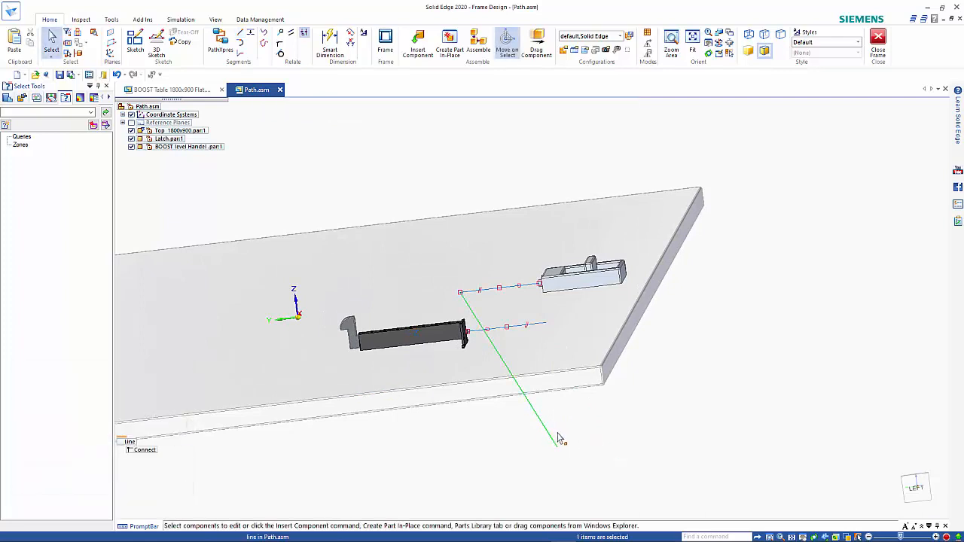
key("Delete")
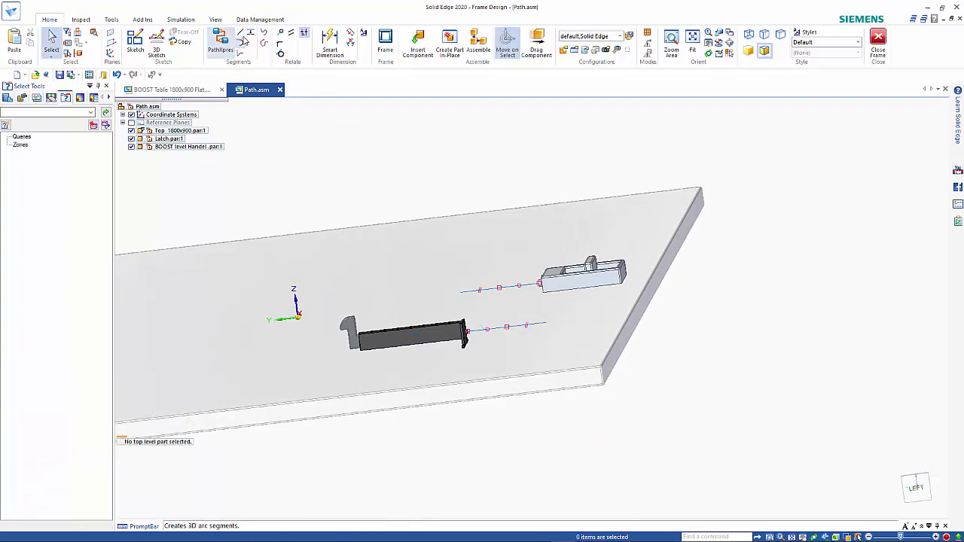
Draw a straight line segment connecting the free end of the handle line to the free end of the latch line
left_click(241, 34)
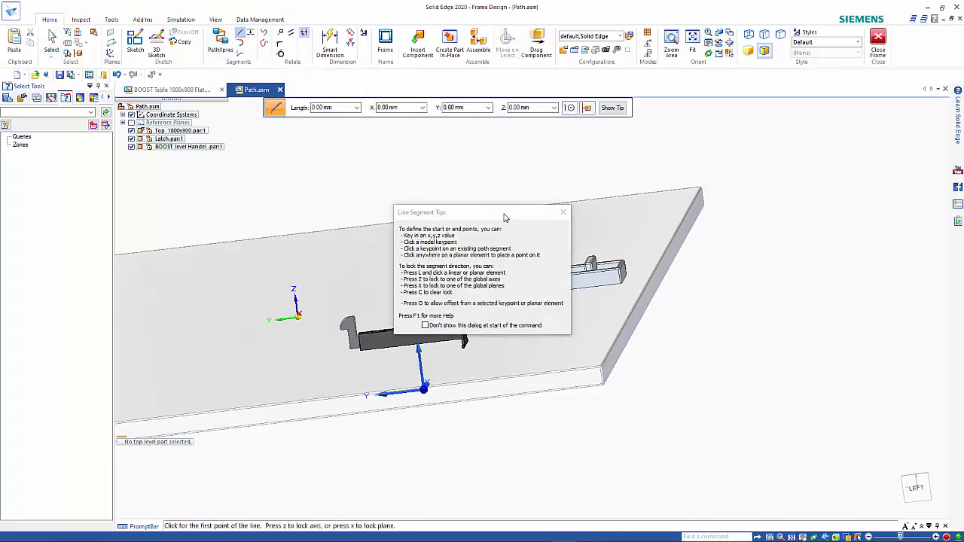
left_click_drag(505, 217, 205, 301)
left_click(461, 292)
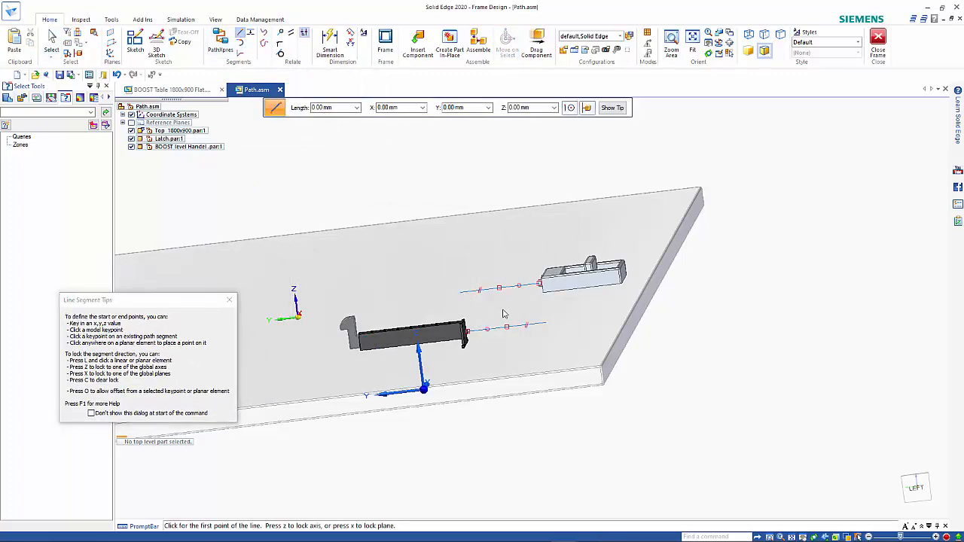
left_click(547, 324)
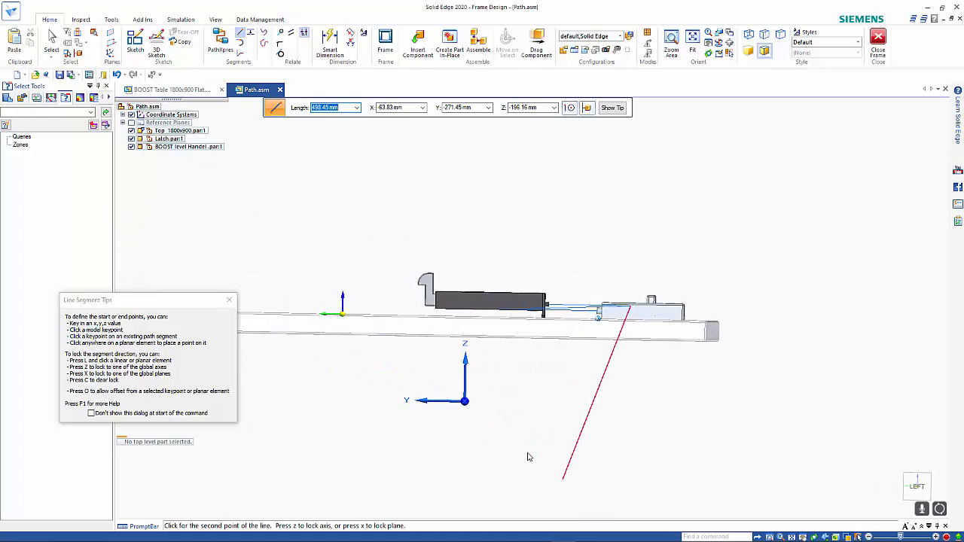
right_click(523, 429)
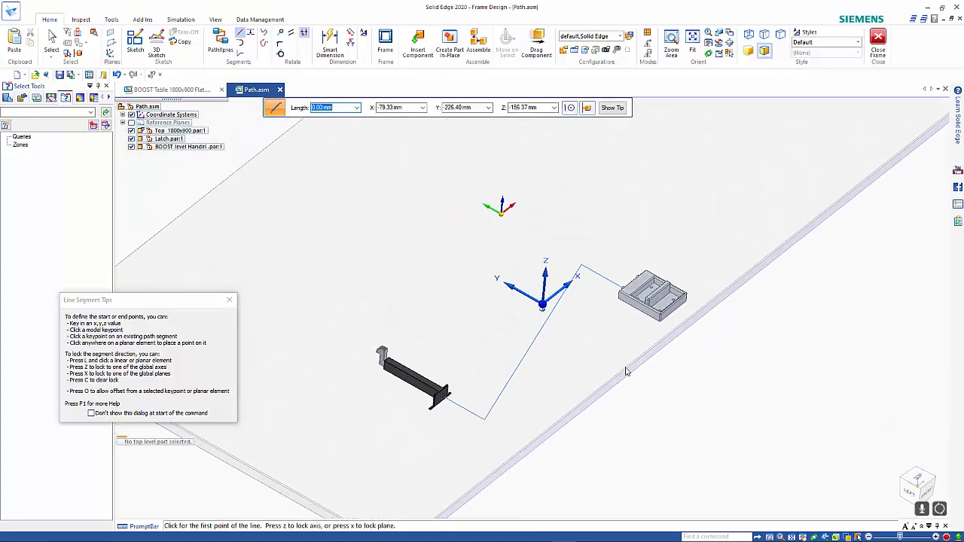
key("Escape")
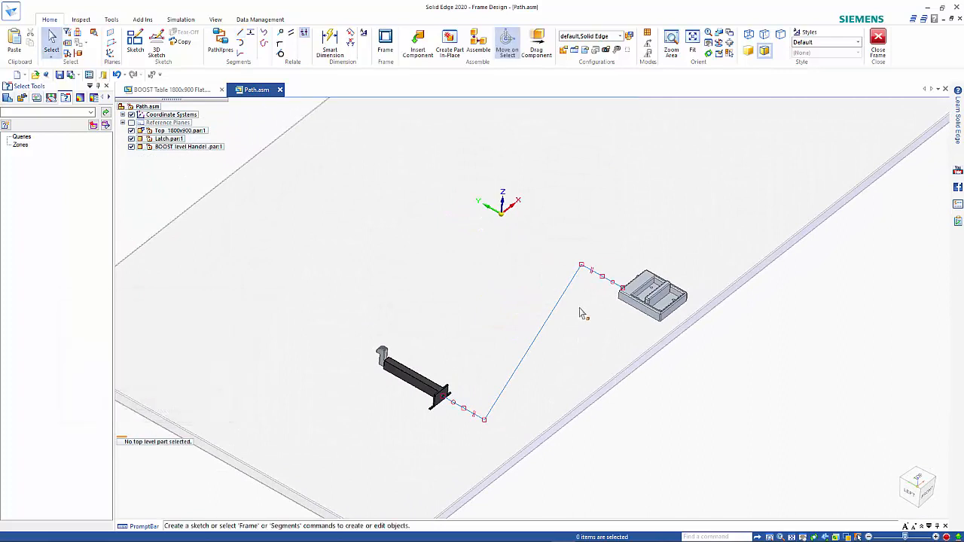
Create a Midpoints-fit curve segment following the whole chain of line segments between the latch and the handle
left_click(385, 46)
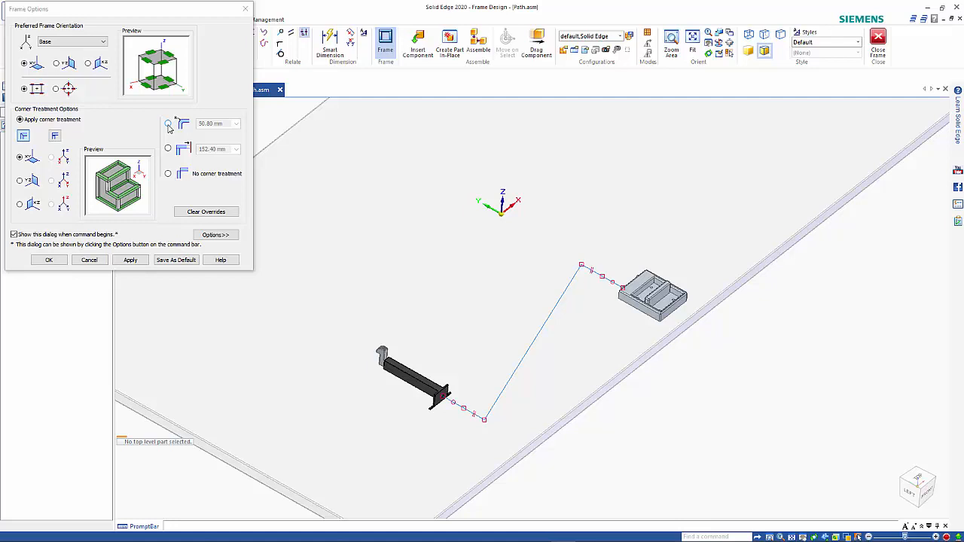
left_click(91, 260)
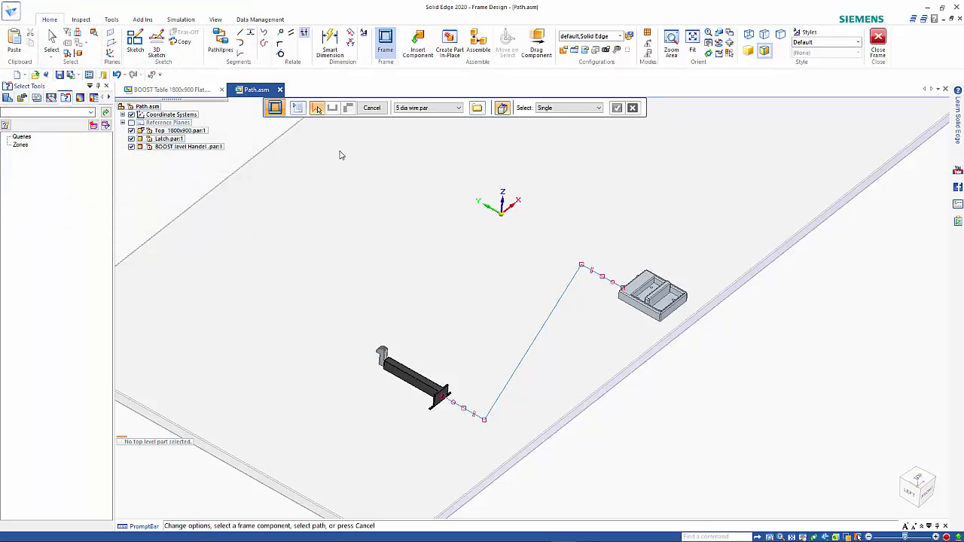
left_click(264, 35)
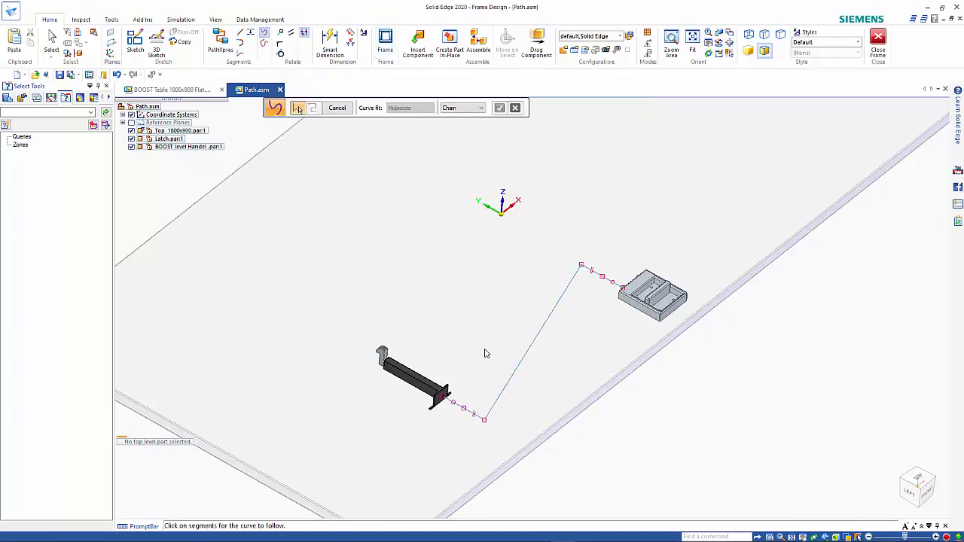
scroll(534, 445, "up", 3)
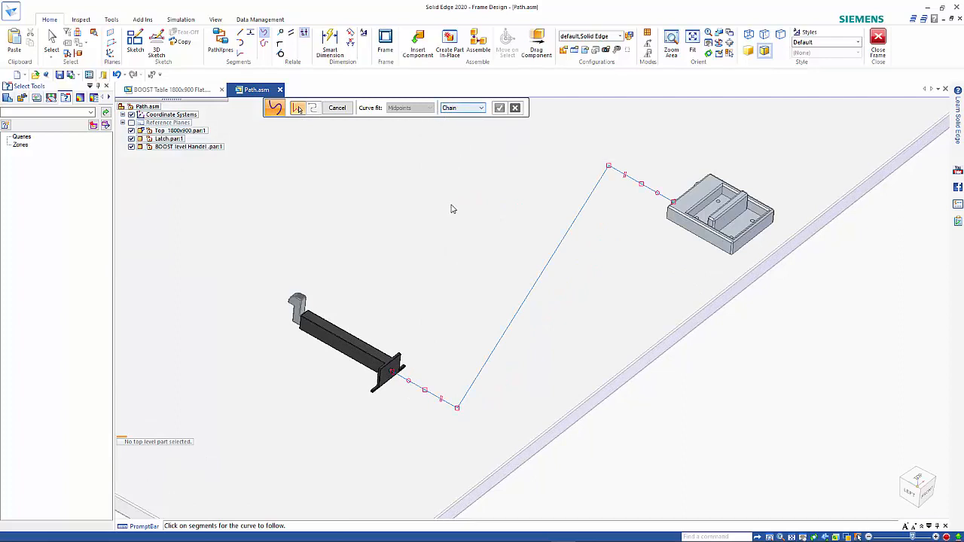
left_click(465, 407)
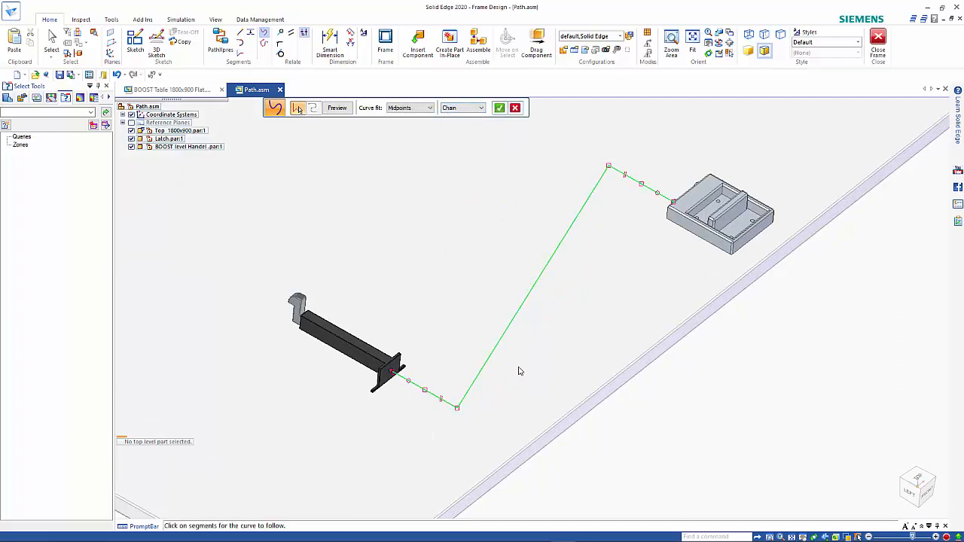
right_click(517, 369)
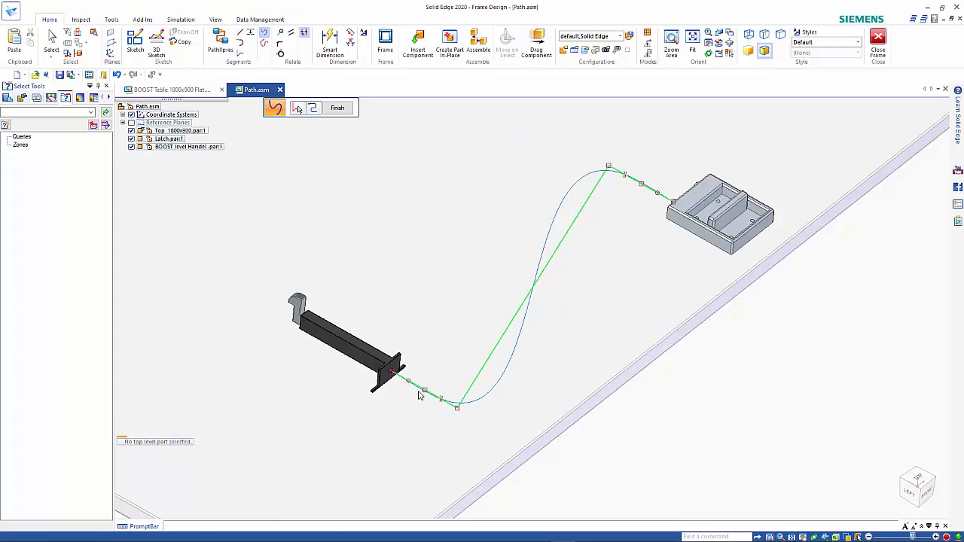
scroll(420, 395, "up", 4)
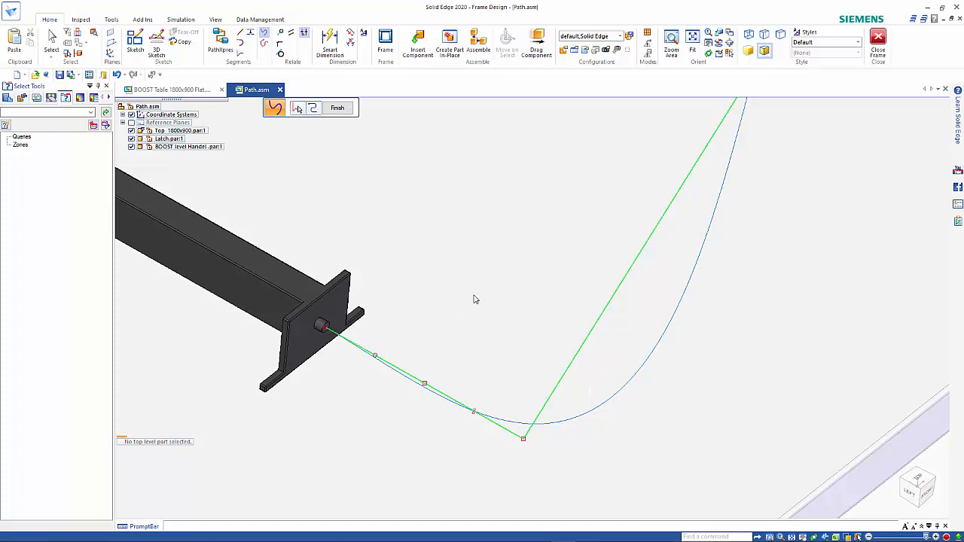
scroll(472, 351, "down", 5)
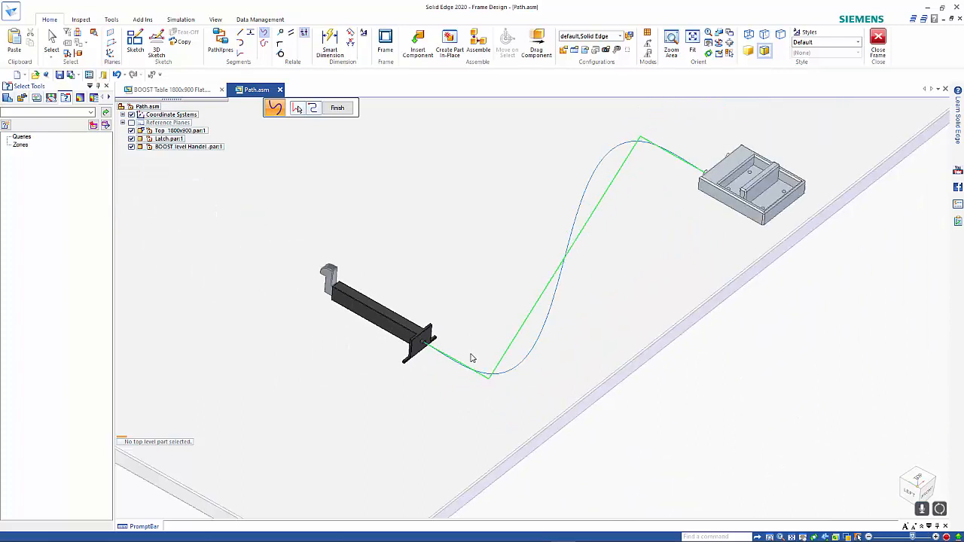
right_click(459, 216)
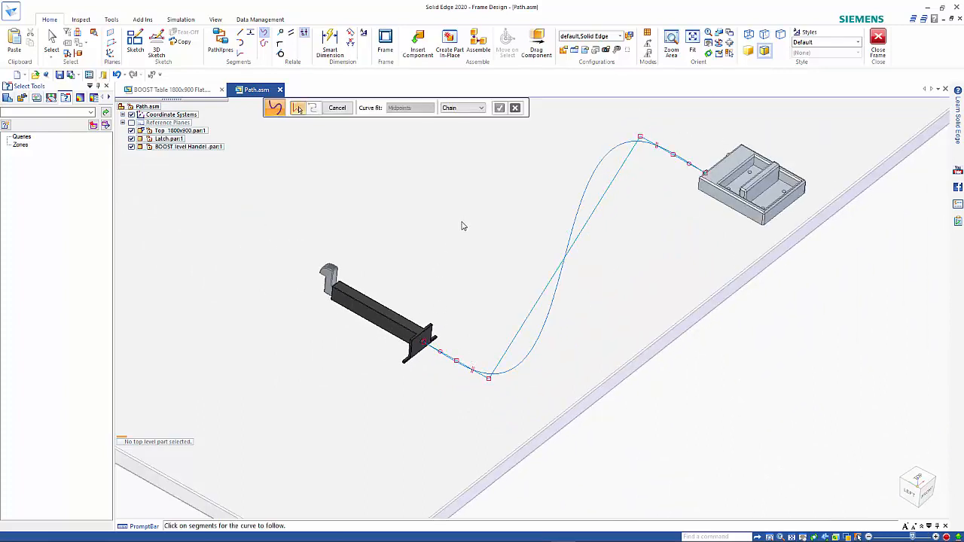
right_click(463, 226)
middle_click_drag(548, 305, 538, 263)
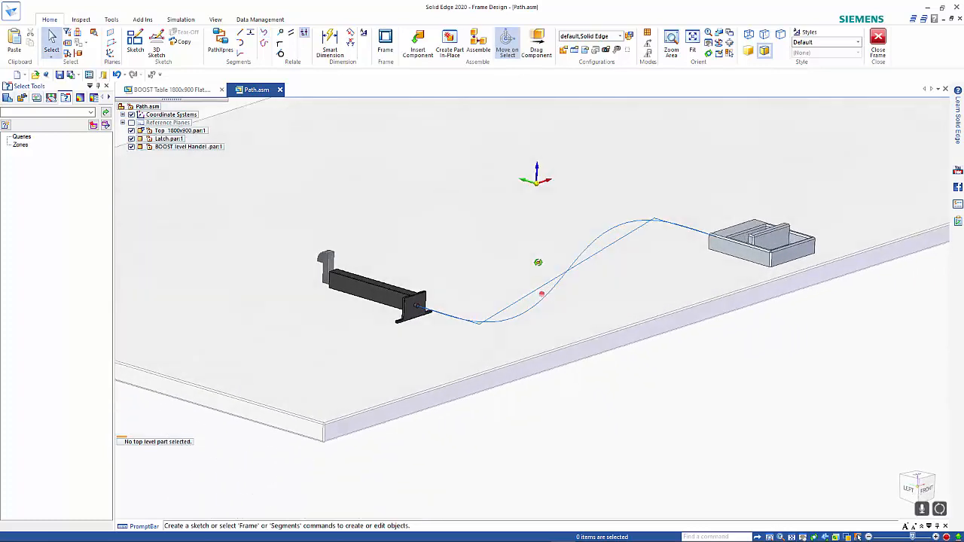
left_click(330, 44)
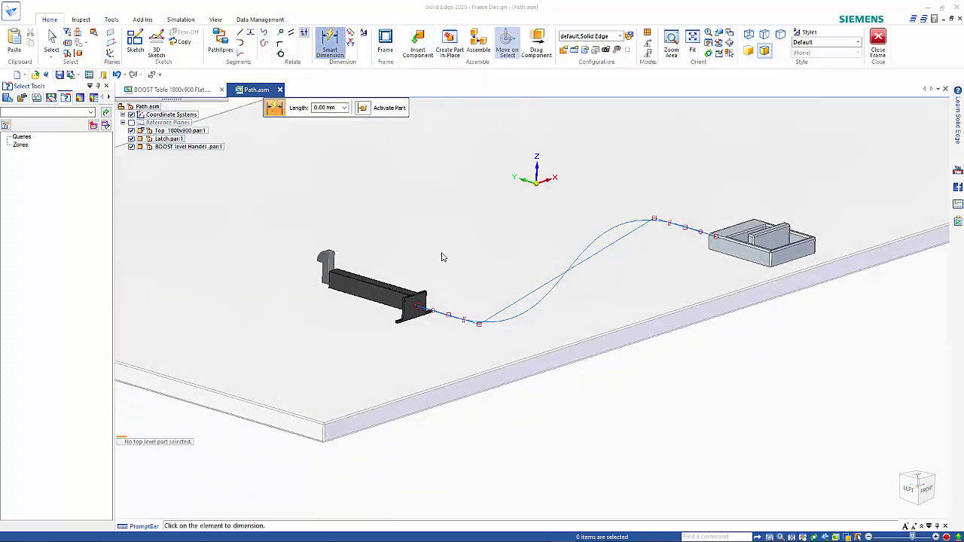
left_click(462, 320)
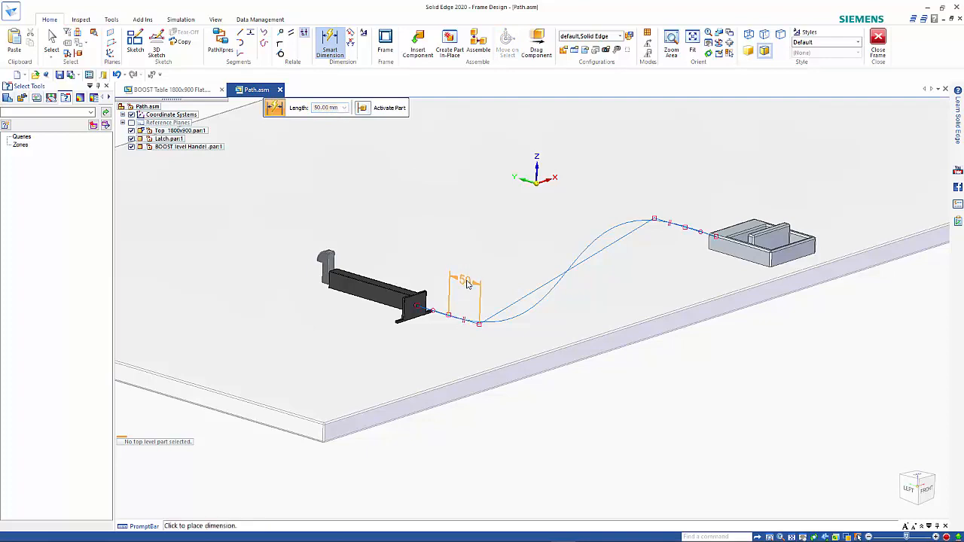
right_click(467, 284)
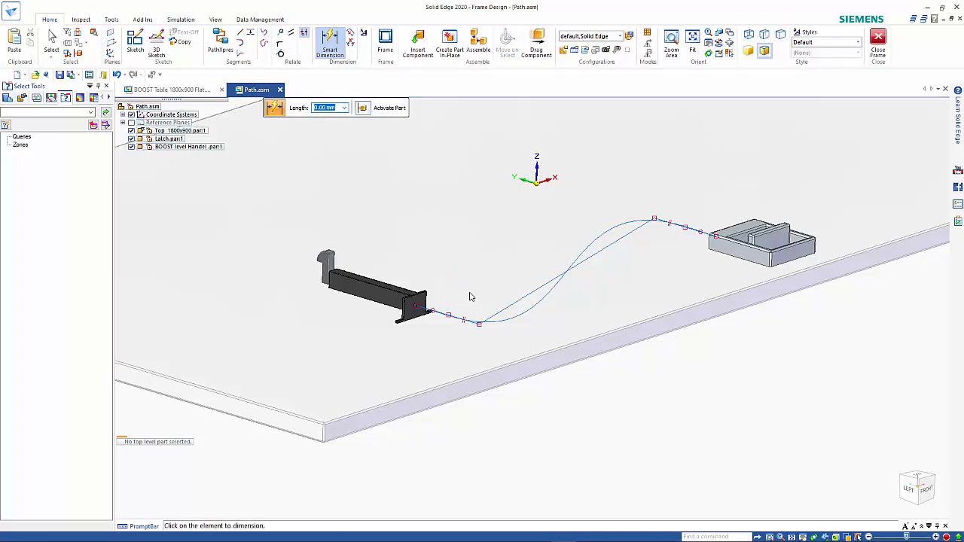
key("Escape")
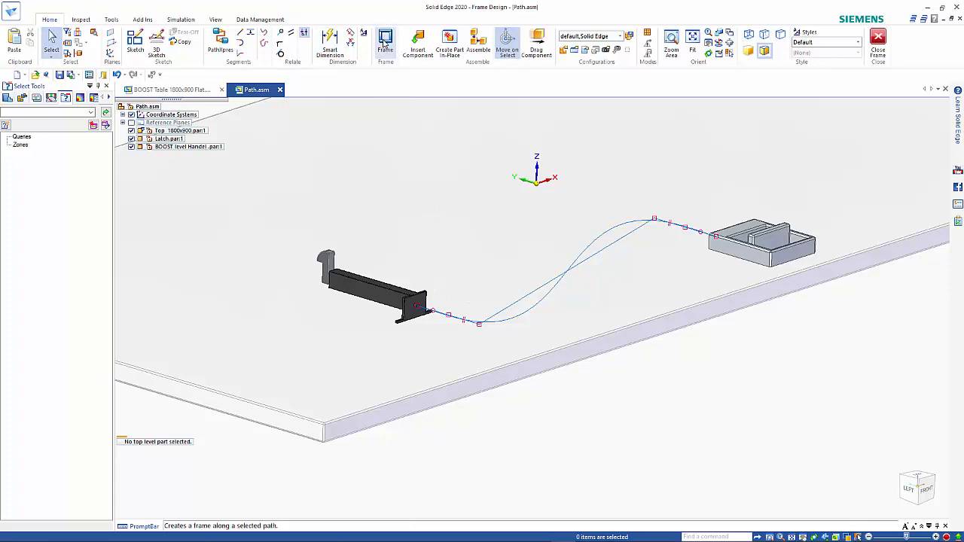
Create a frame along the curved segment using the 5 dia wire.par profile and the existing frame options
left_click(385, 43)
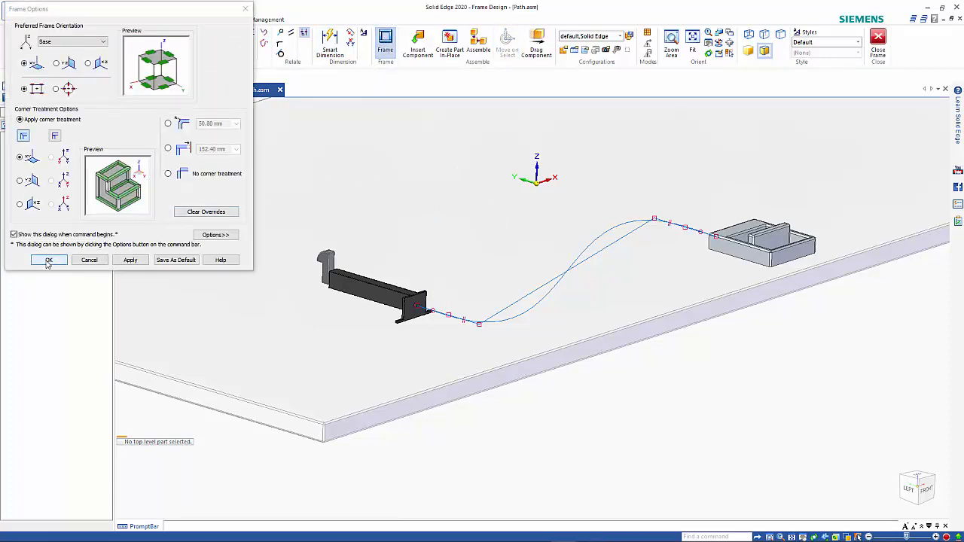
left_click(48, 261)
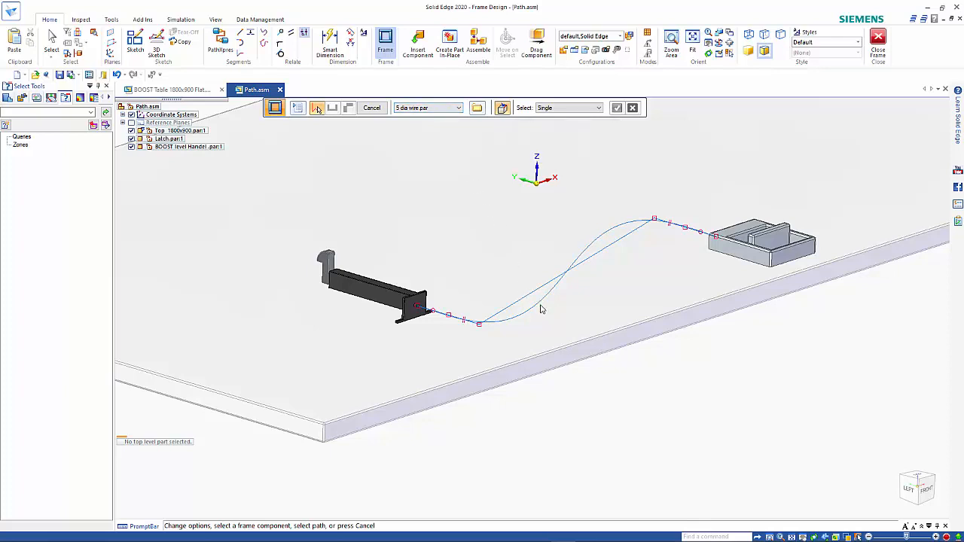
left_click(539, 307)
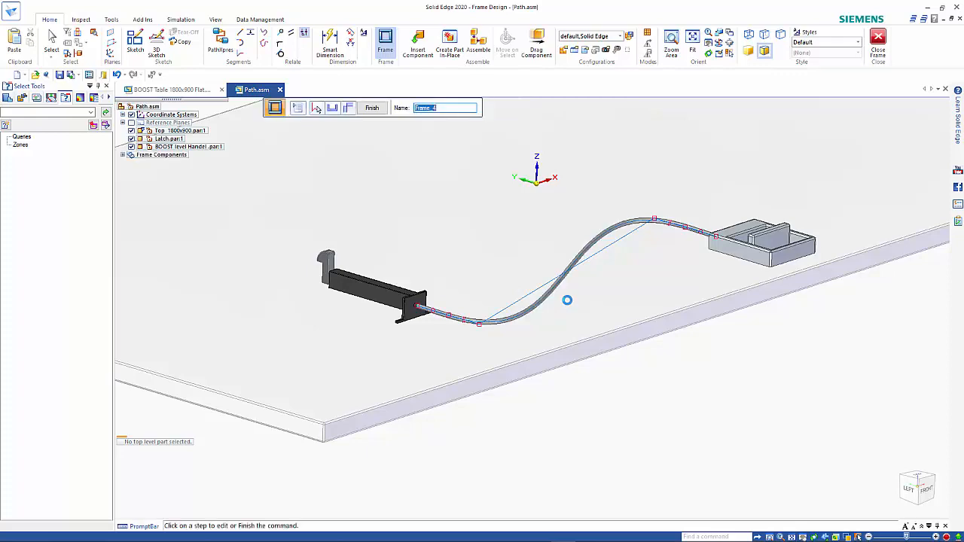
key("Escape")
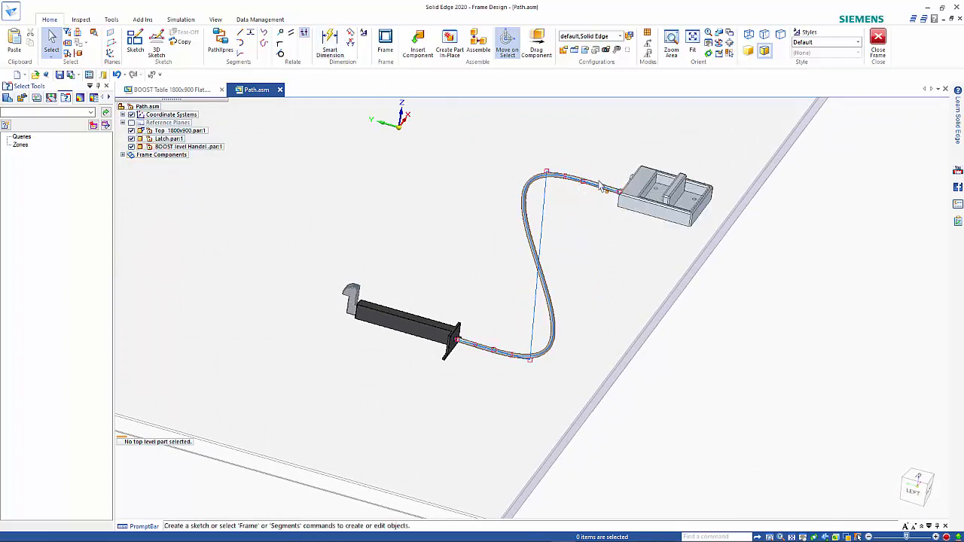
Set the latch's offset from the Base reference plane to 600 mm
middle_click_drag(648, 383, 592, 363)
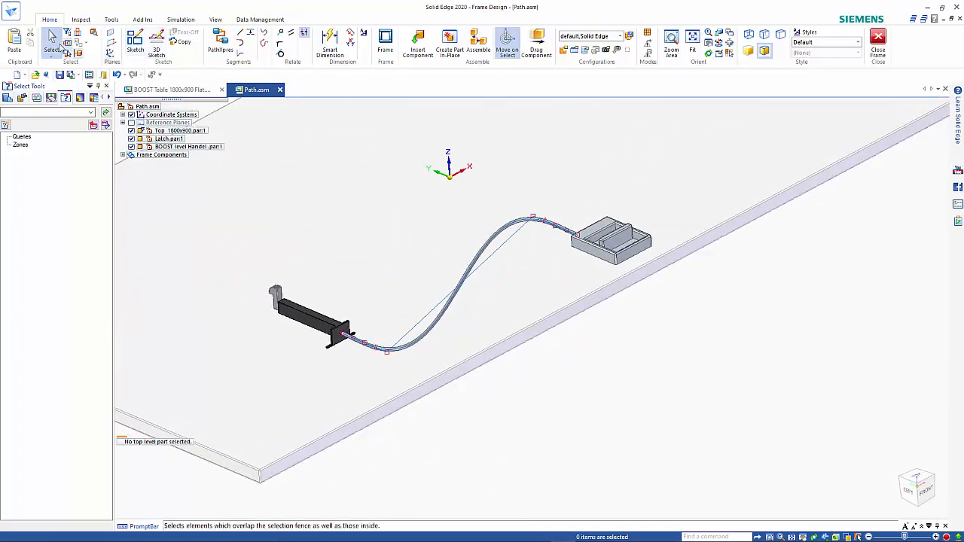
left_click(307, 322)
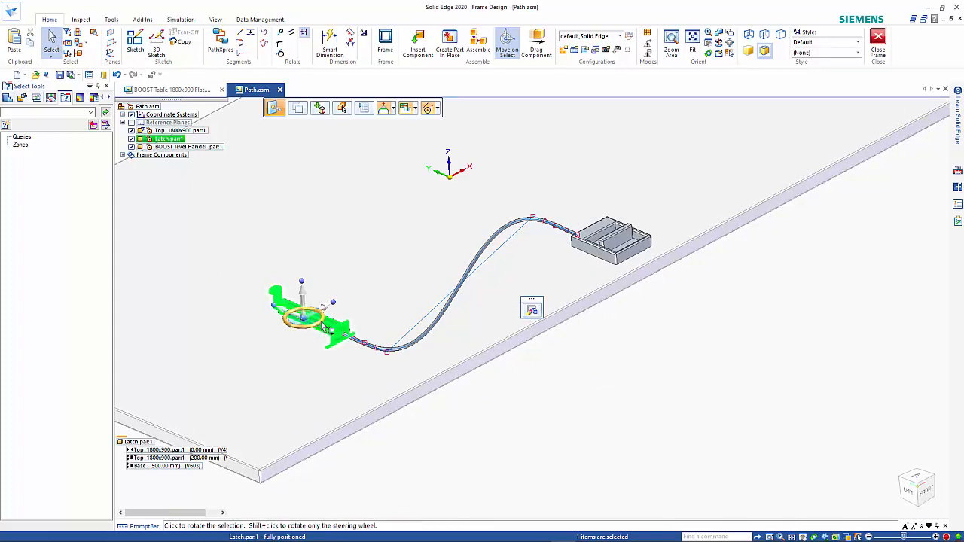
left_click(167, 466)
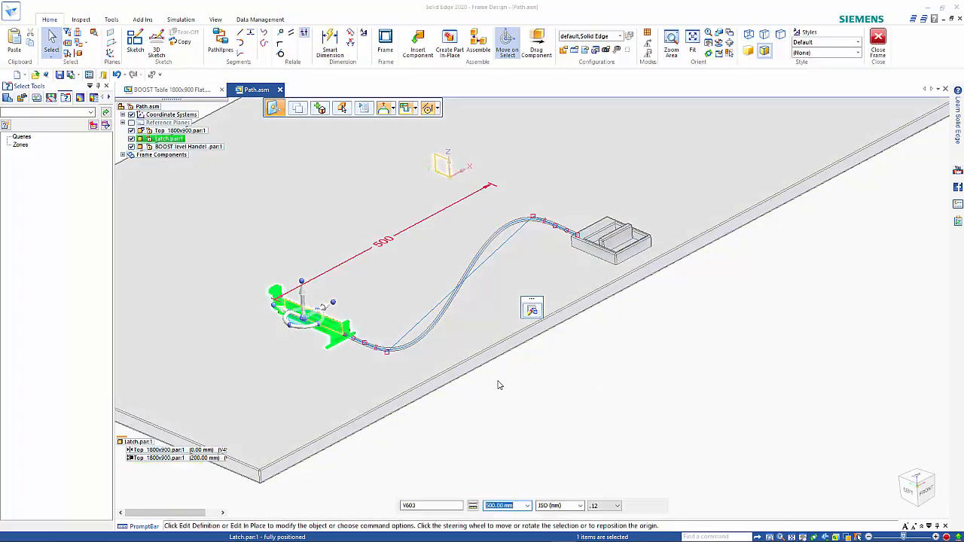
type("60")
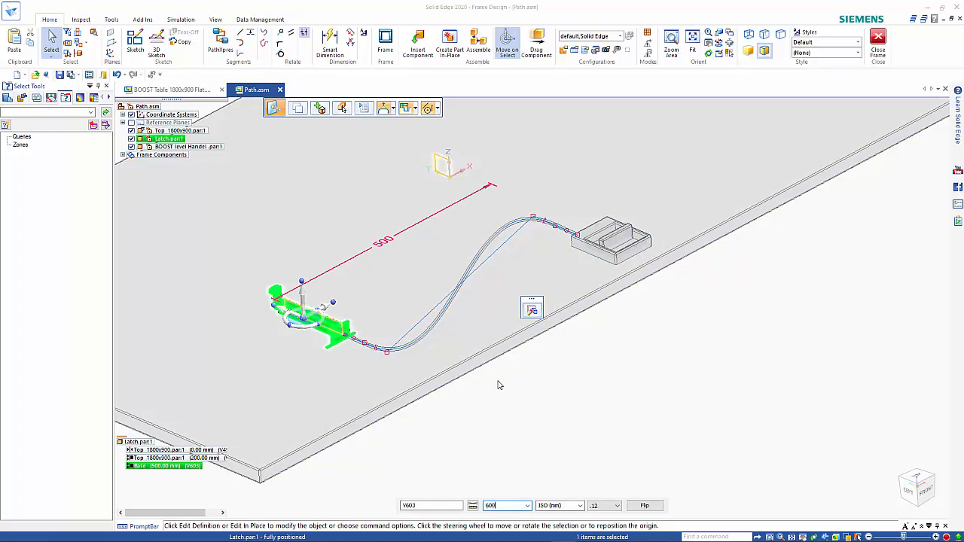
type("0")
key("Return")
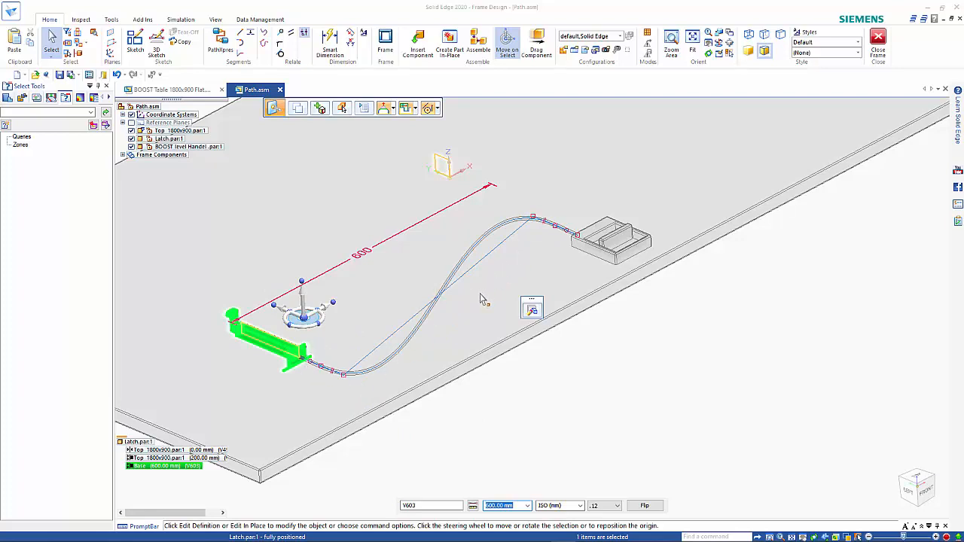
Set the latch's offset from the long side edge of the table top to 300 mm
left_click(201, 459)
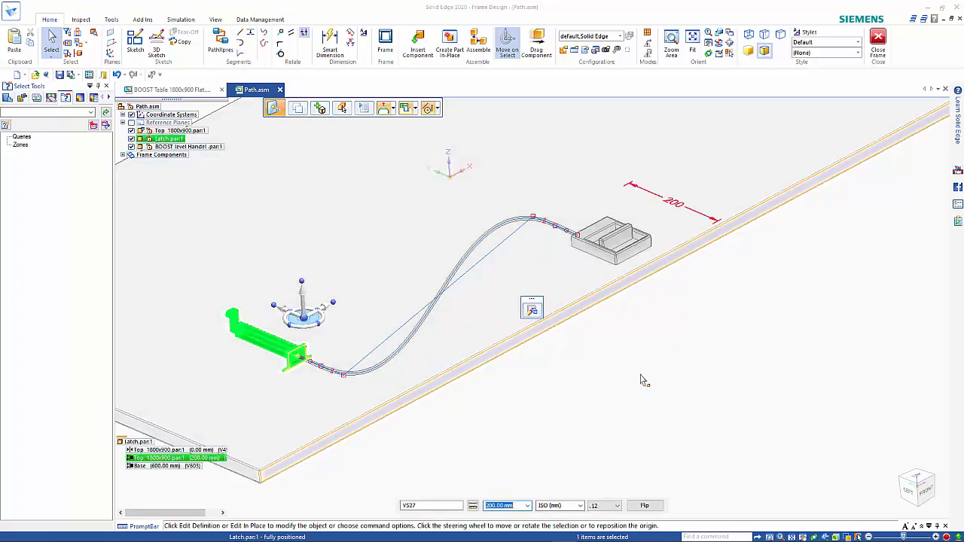
type("300")
key("Return")
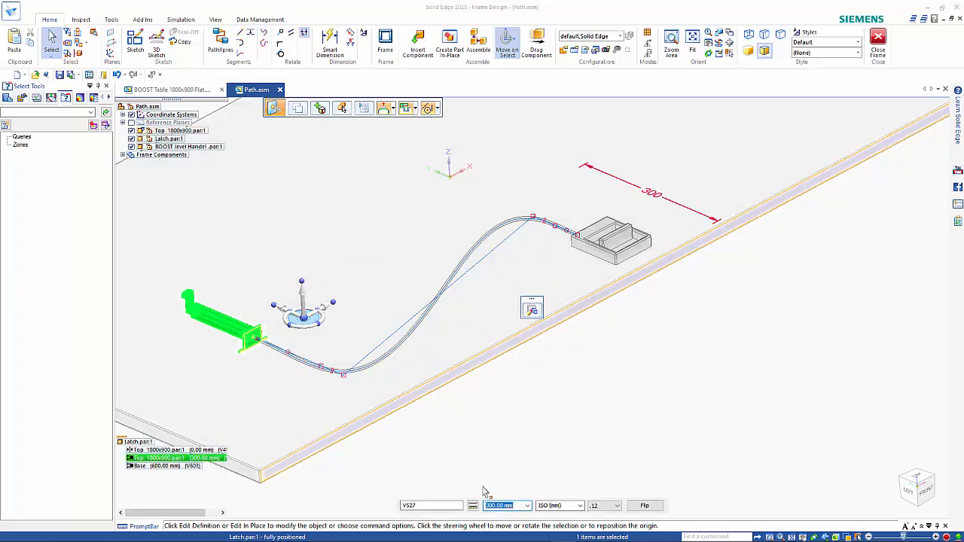
middle_click_drag(546, 309, 574, 320)
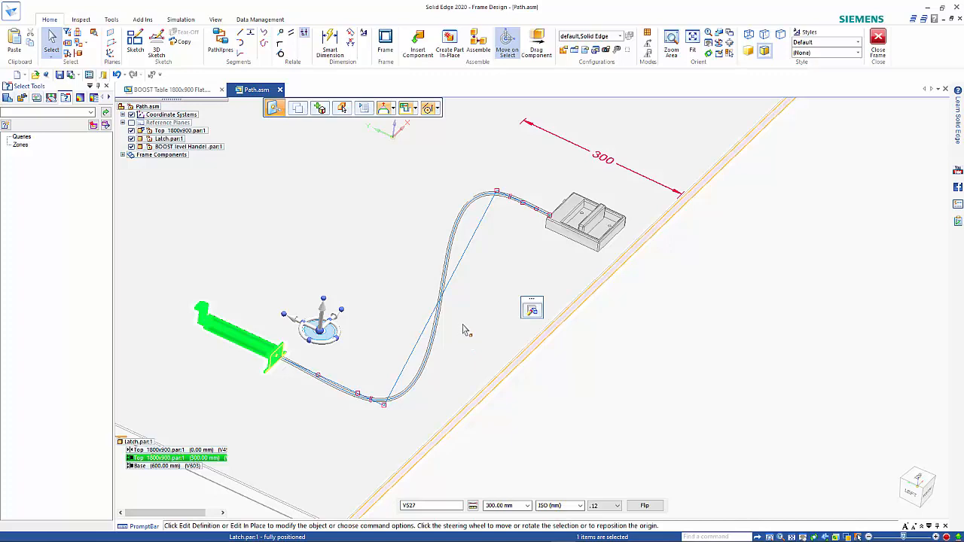
middle_click_drag(463, 330, 527, 365)
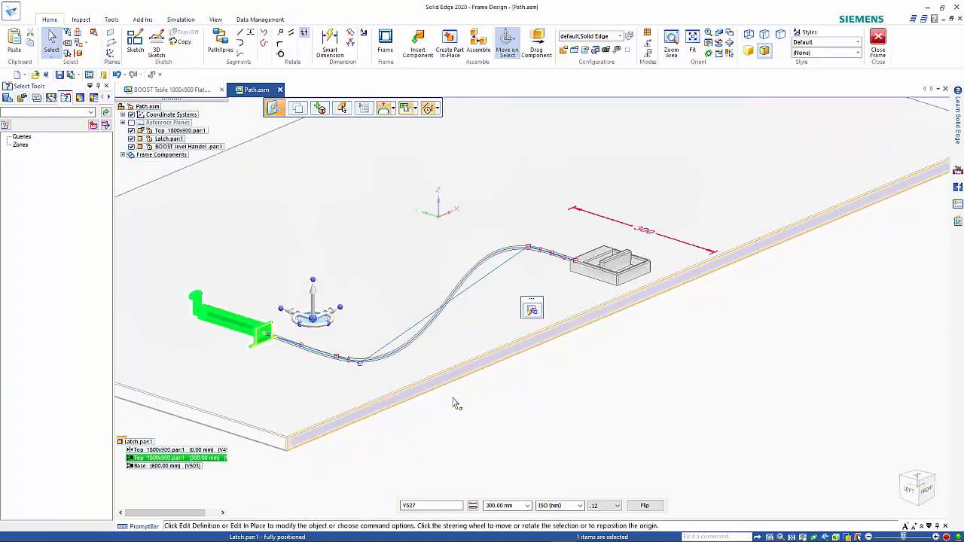